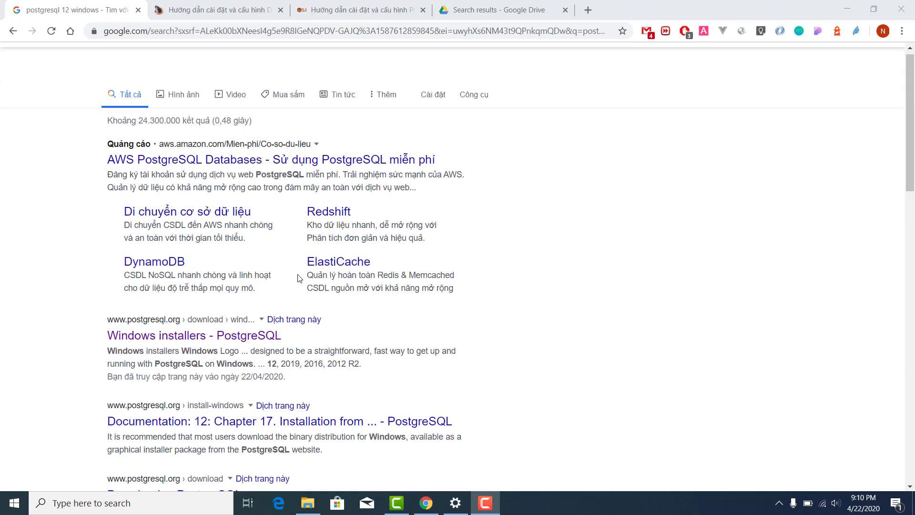
From the Google results for 'postgresql 12 windows', open the 'Windows installers - PostgreSQL' page.
{"action": "left_click", "coordinate": [154, 68]}
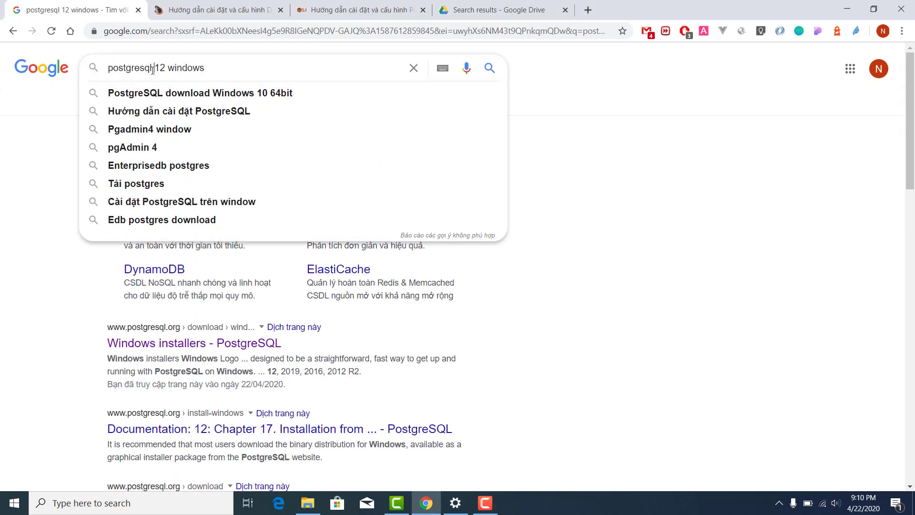
{"action": "double_click", "coordinate": [186, 67]}
{"action": "left_click", "coordinate": [36, 266]}
{"action": "scroll", "coordinate": [73, 338], "scroll_direction": "down", "scroll_amount": 1}
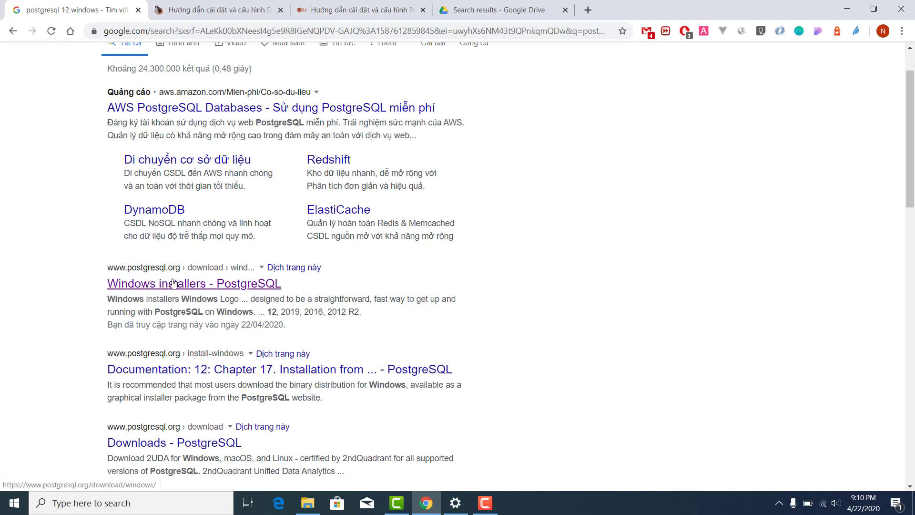
{"action": "left_click", "coordinate": [166, 289]}
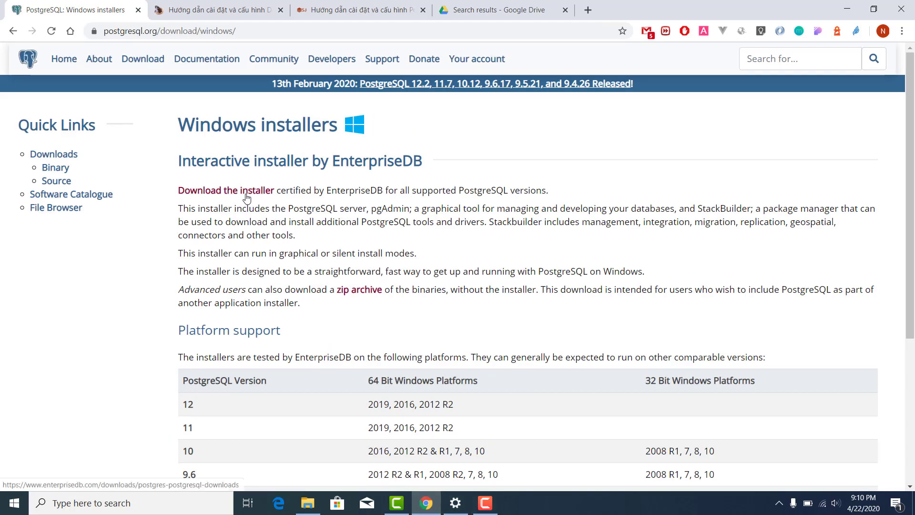
Go to the EnterpriseDB installer download page and find the 12.2 version row.
{"action": "left_click", "coordinate": [245, 192]}
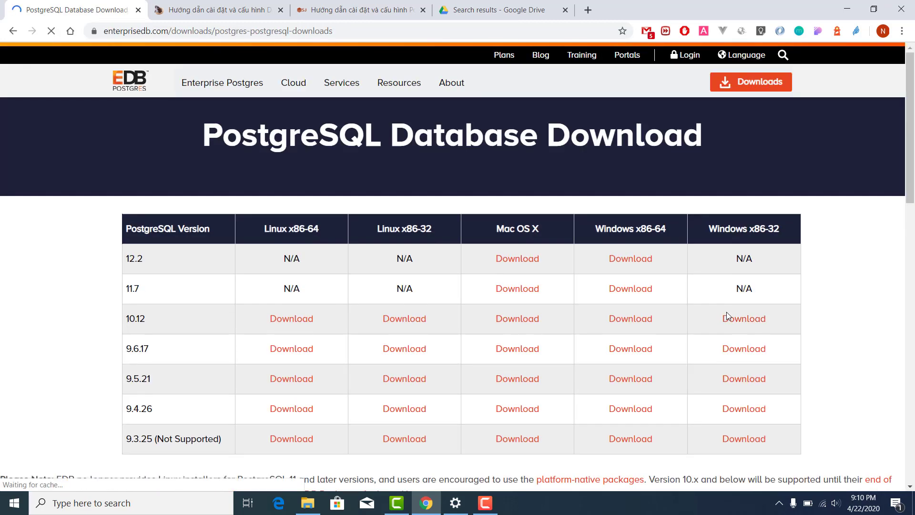
{"action": "double_click", "coordinate": [136, 260]}
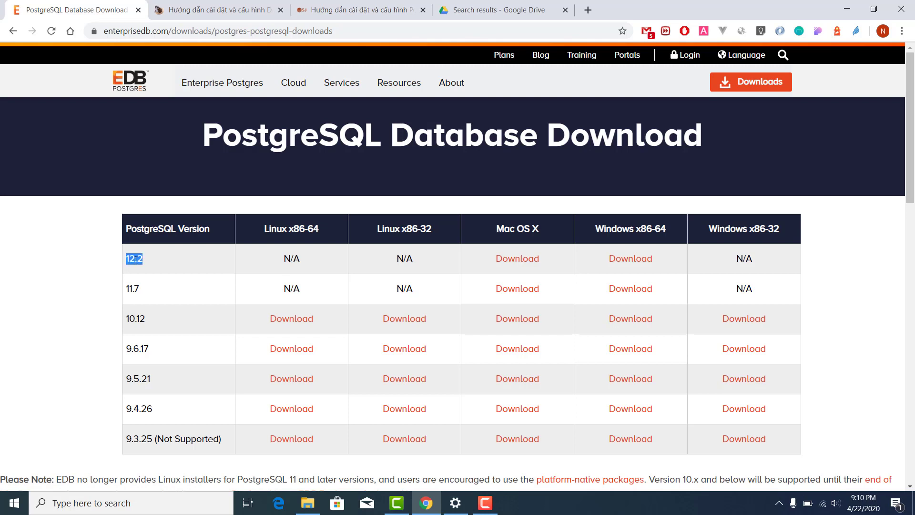
{"action": "left_click", "coordinate": [24, 262]}
Request the 12.2 Windows x86-64 installer, then cancel saving because postgresql-12.2-2-windows-x64 already exists.
{"action": "left_click", "coordinate": [639, 258]}
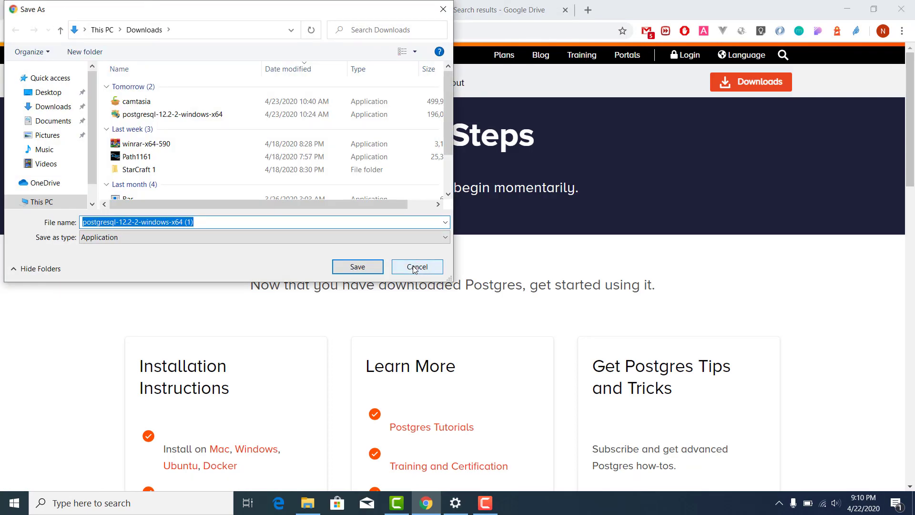
{"action": "left_click", "coordinate": [169, 114]}
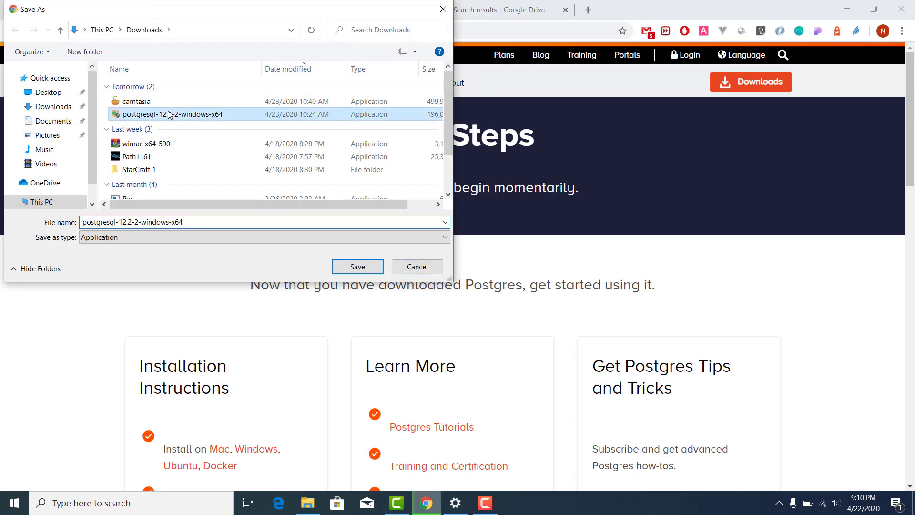
{"action": "left_click", "coordinate": [426, 269]}
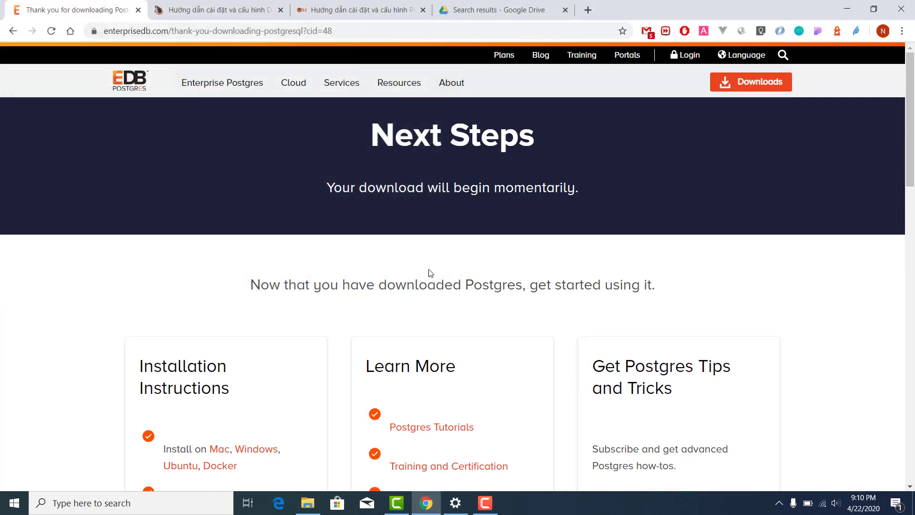
Run postgresql-12.2-2-windows-x64 from the Downloads folder in File Explorer.
{"action": "left_click", "coordinate": [308, 503]}
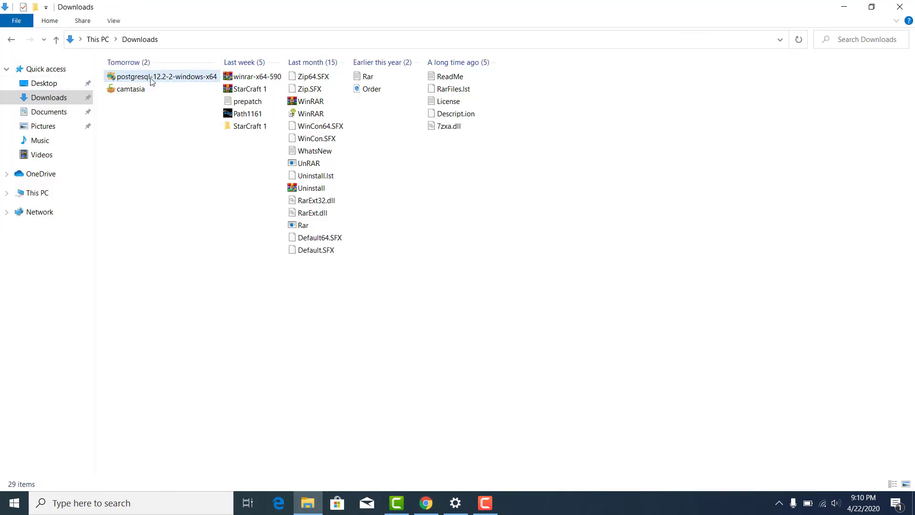
{"action": "left_click", "coordinate": [152, 81]}
{"action": "double_click", "coordinate": [151, 81]}
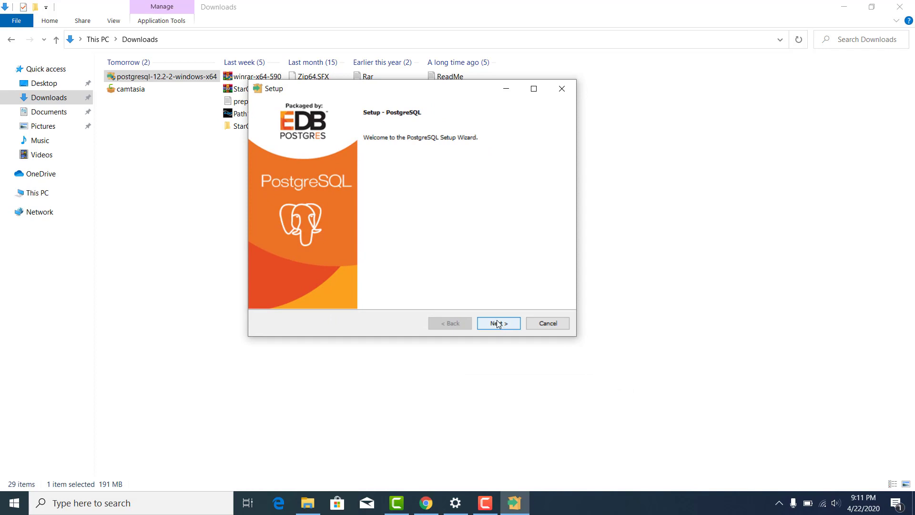
Keep the default installation directory, all four components and data directory, and set the superuser password.
{"action": "left_click", "coordinate": [496, 324]}
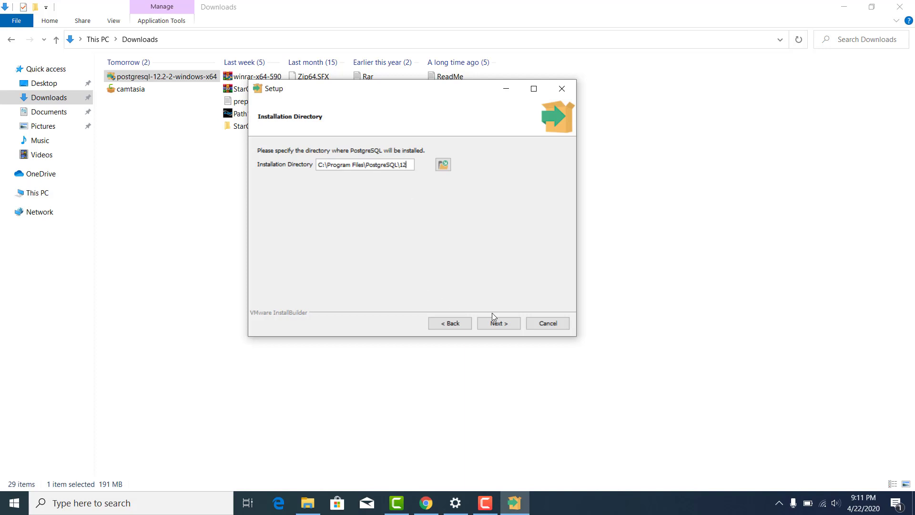
{"action": "left_click", "coordinate": [499, 325]}
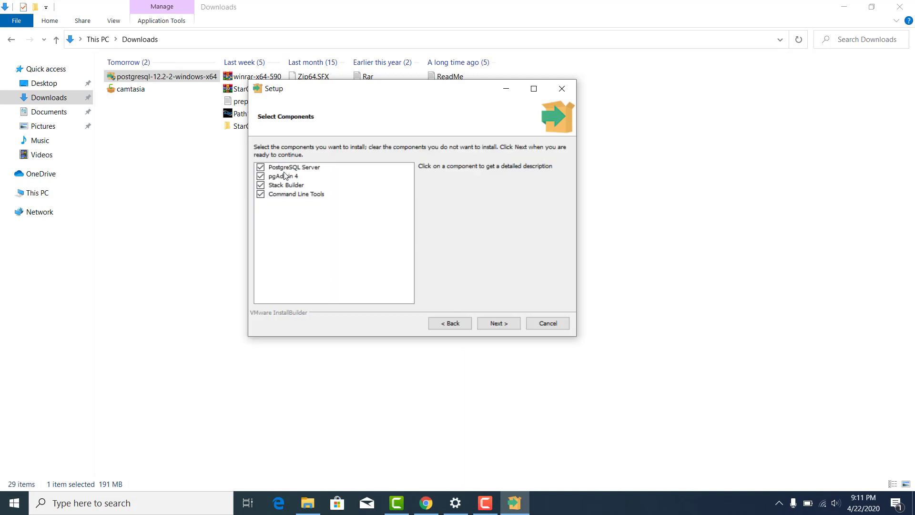
{"action": "left_click", "coordinate": [497, 328]}
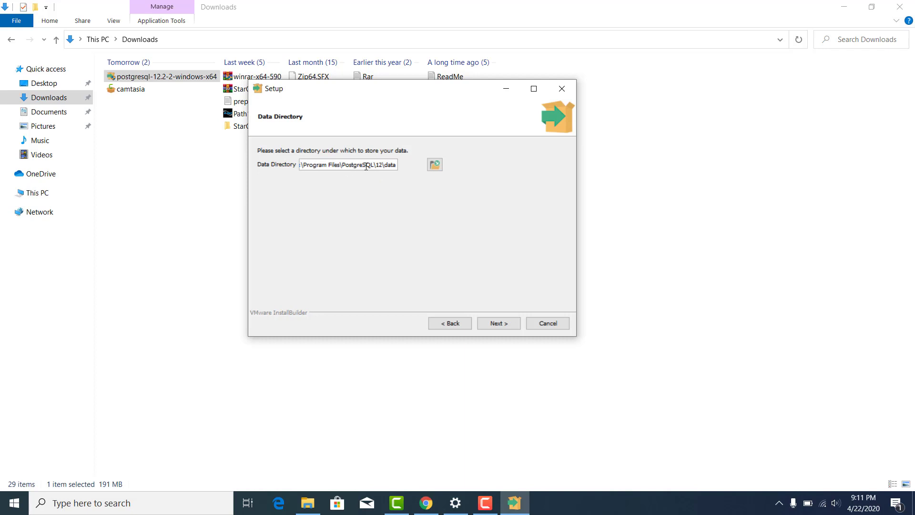
{"action": "left_click", "coordinate": [488, 323]}
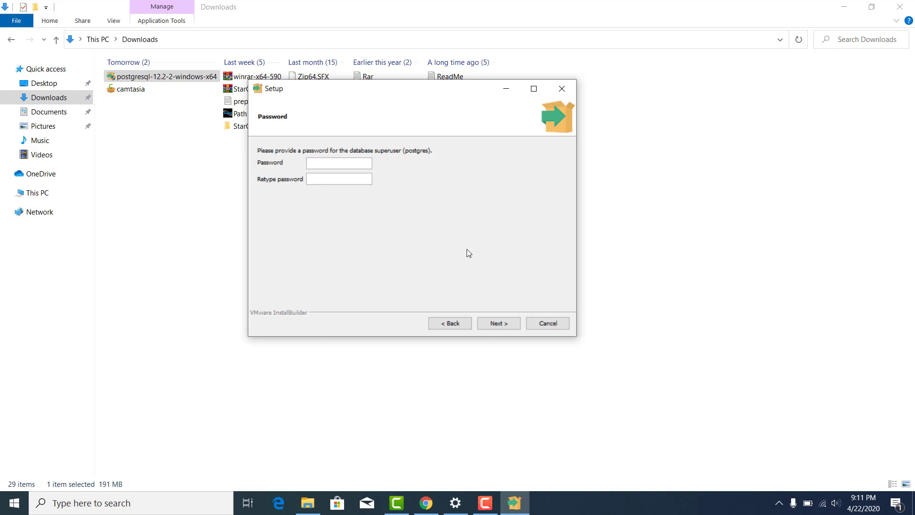
{"action": "type", "text": "*****"}
{"action": "left_click", "coordinate": [501, 328]}
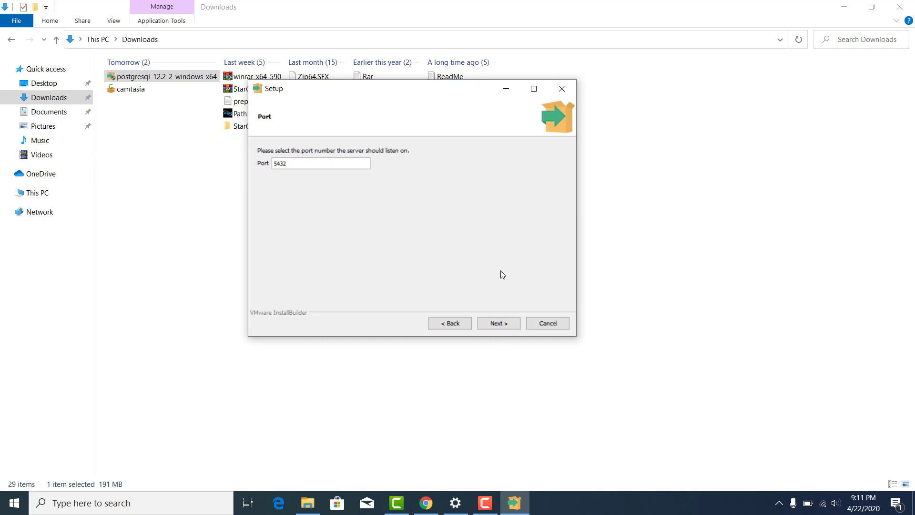
Keep port 5432 and the default locale, accept the summary, and begin installing.
{"action": "left_click", "coordinate": [496, 324]}
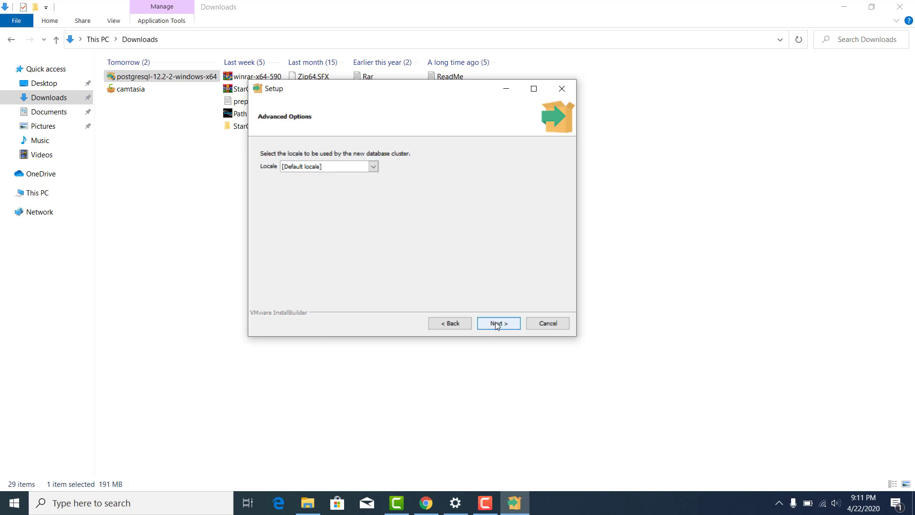
{"action": "left_click", "coordinate": [373, 166]}
{"action": "left_click", "coordinate": [480, 200]}
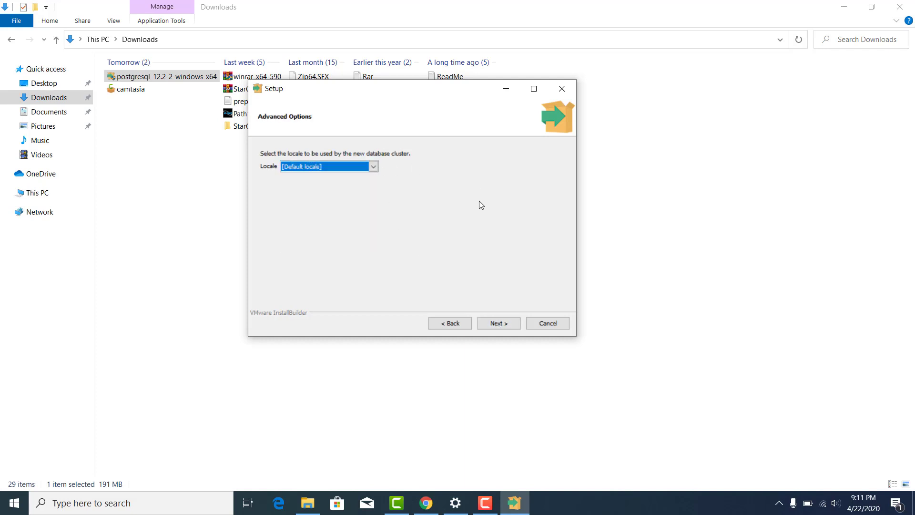
{"action": "left_click", "coordinate": [499, 325]}
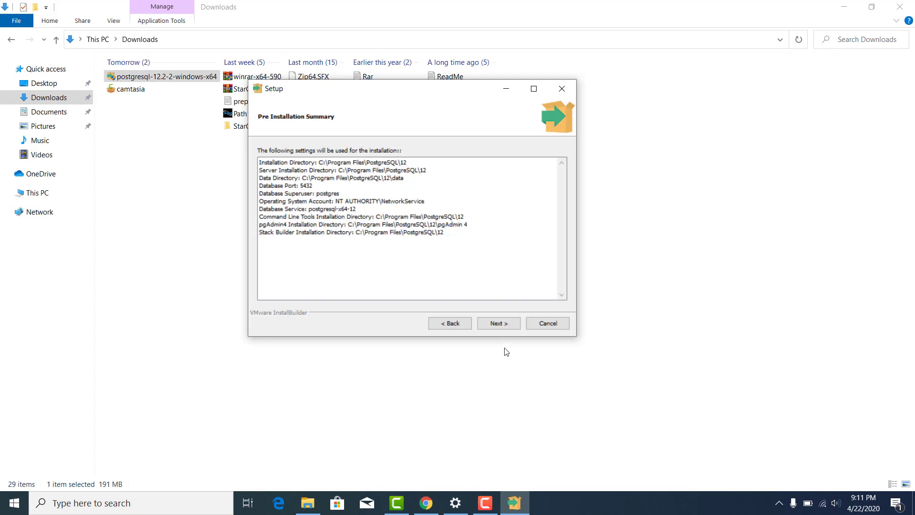
{"action": "left_click", "coordinate": [497, 324]}
{"action": "left_click", "coordinate": [497, 324]}
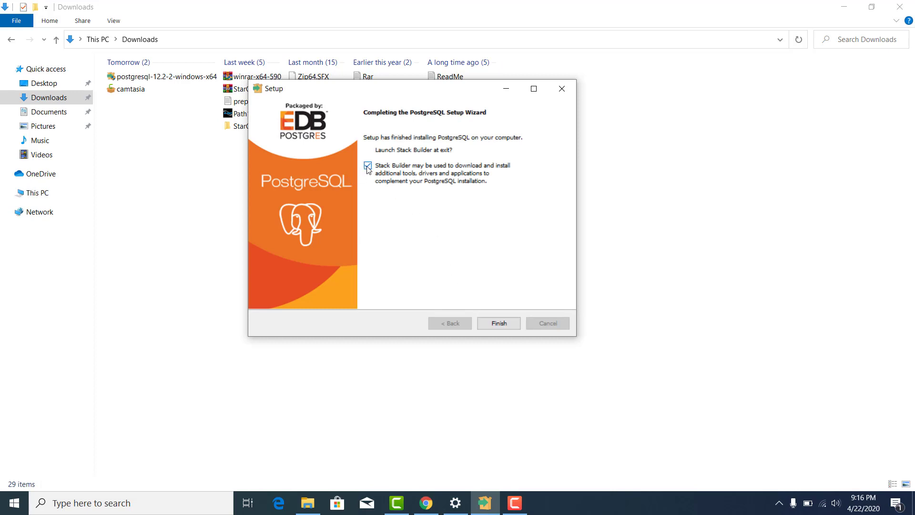
Untick 'Launch Stack Builder at exit' and finish the setup wizard.
{"action": "left_click", "coordinate": [367, 166]}
{"action": "left_click", "coordinate": [496, 324]}
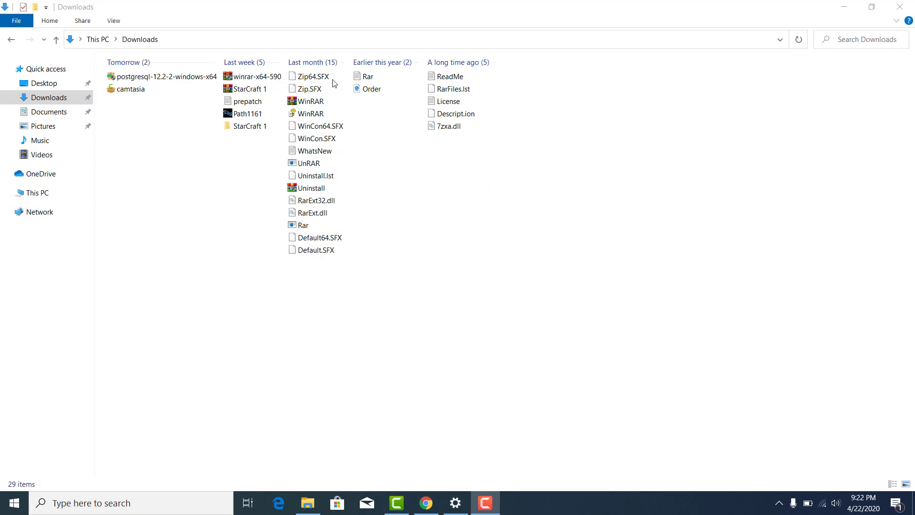
Search the Start menu for 'pgadmin' and launch pgAdmin 4.
{"action": "left_click", "coordinate": [14, 503]}
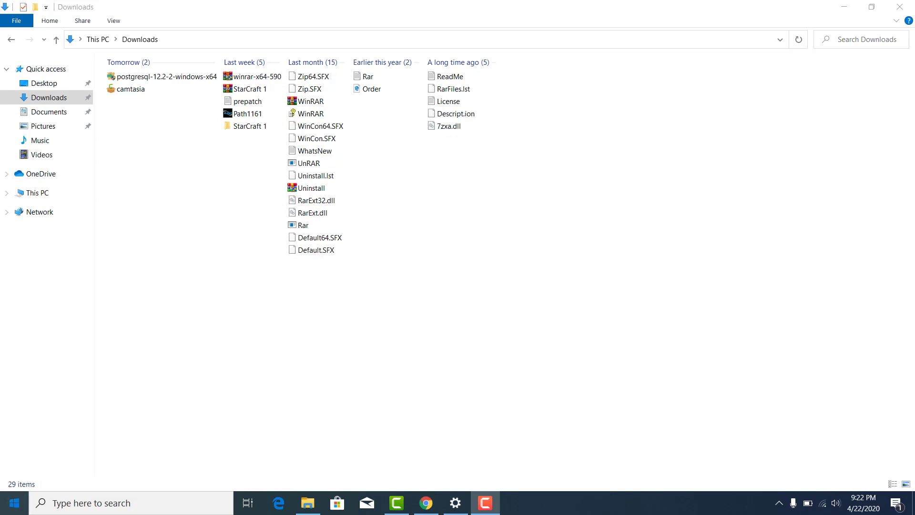
{"action": "mouse_move", "coordinate": [27, 273]}
{"action": "type", "text": "pgadmin"}
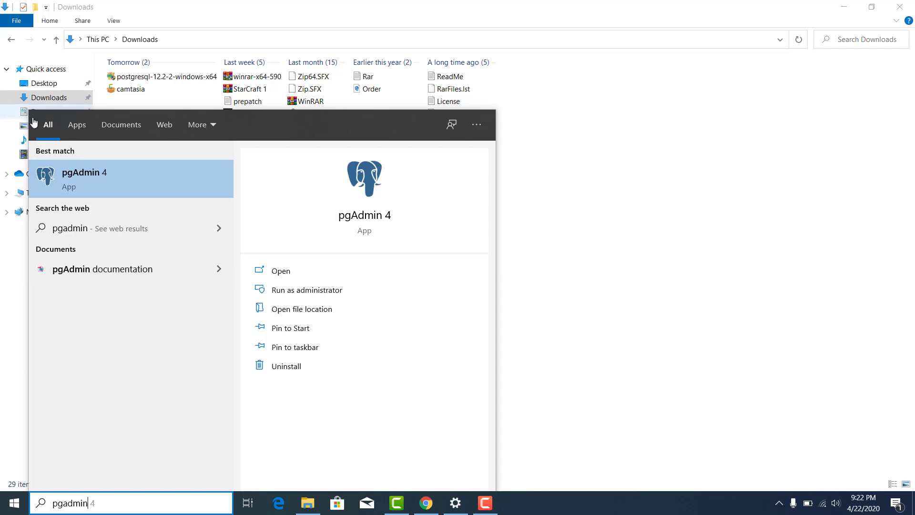
{"action": "left_click", "coordinate": [123, 179]}
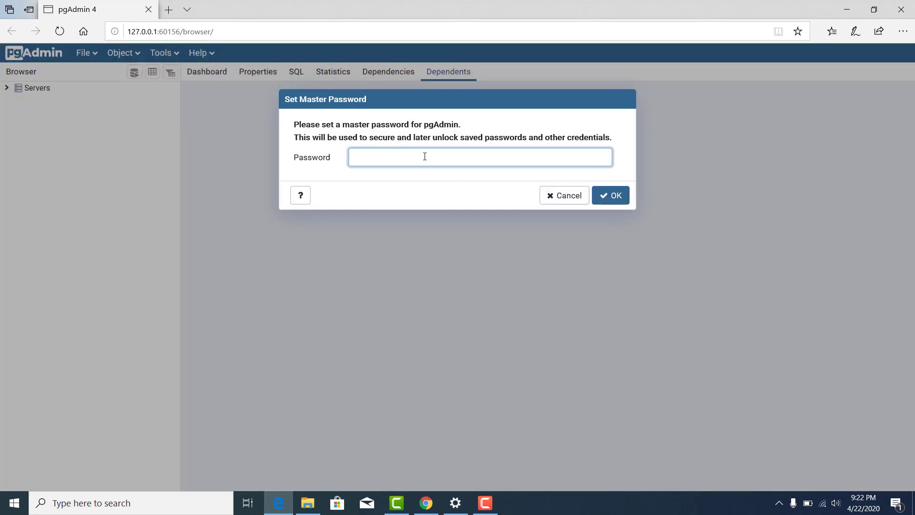
Enter and confirm the pgAdmin master password, then expand Servers to PostgreSQL 12.
{"action": "type", "text": "•"}
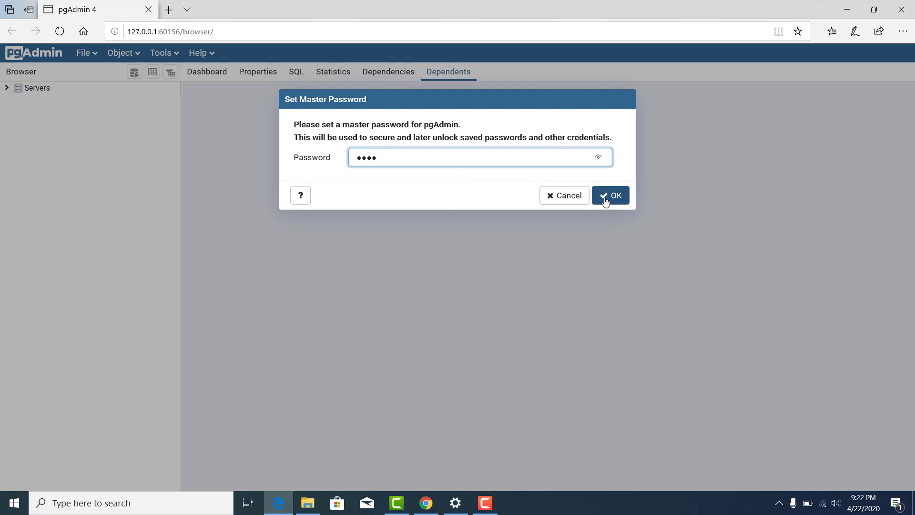
{"action": "left_click", "coordinate": [597, 158]}
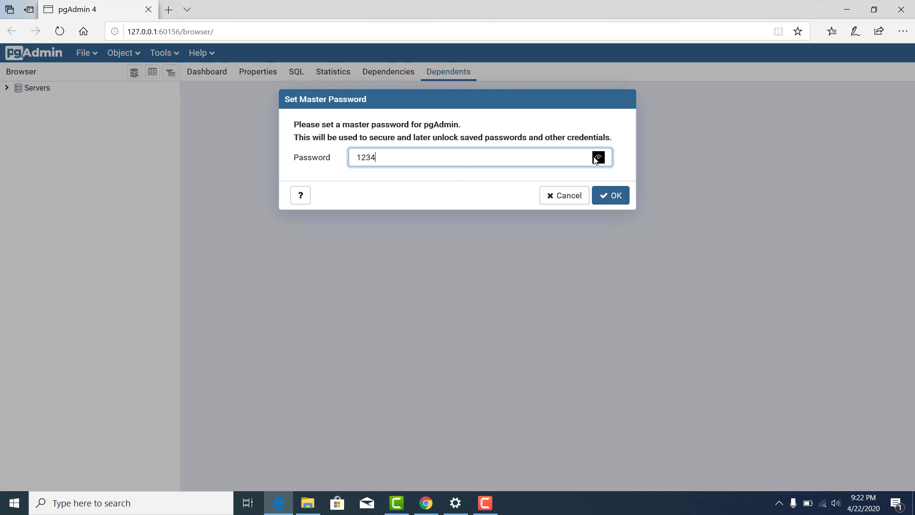
{"action": "left_click", "coordinate": [610, 195]}
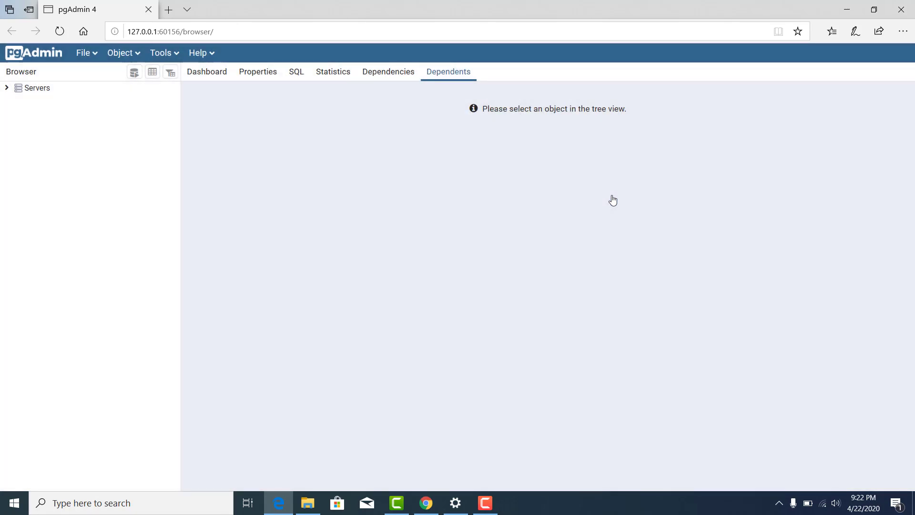
{"action": "left_click", "coordinate": [7, 89]}
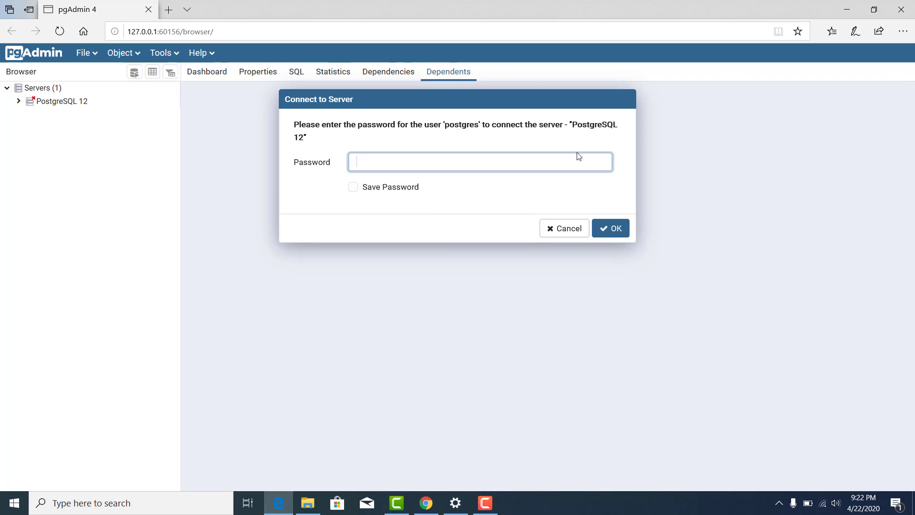
Enter the postgres user's password and connect to the PostgreSQL 12 server.
{"action": "left_click", "coordinate": [574, 126]}
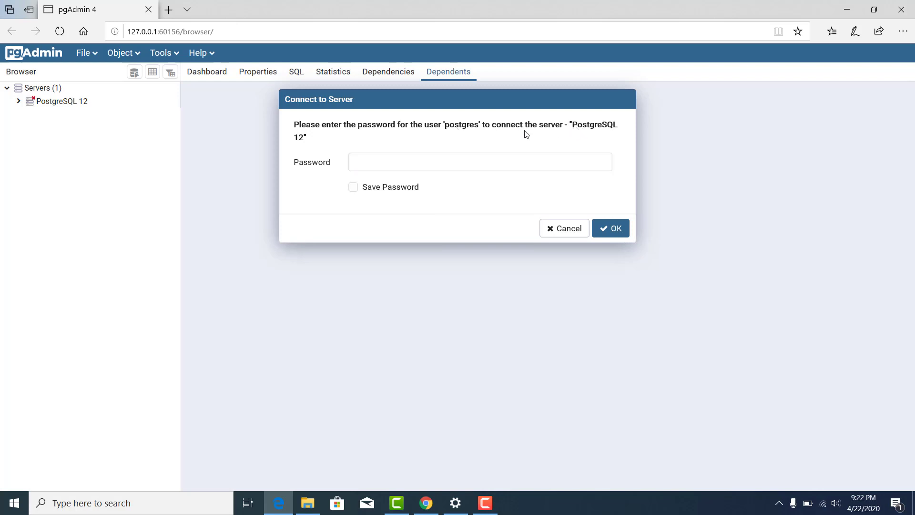
{"action": "double_click", "coordinate": [453, 128]}
{"action": "left_click", "coordinate": [474, 193]}
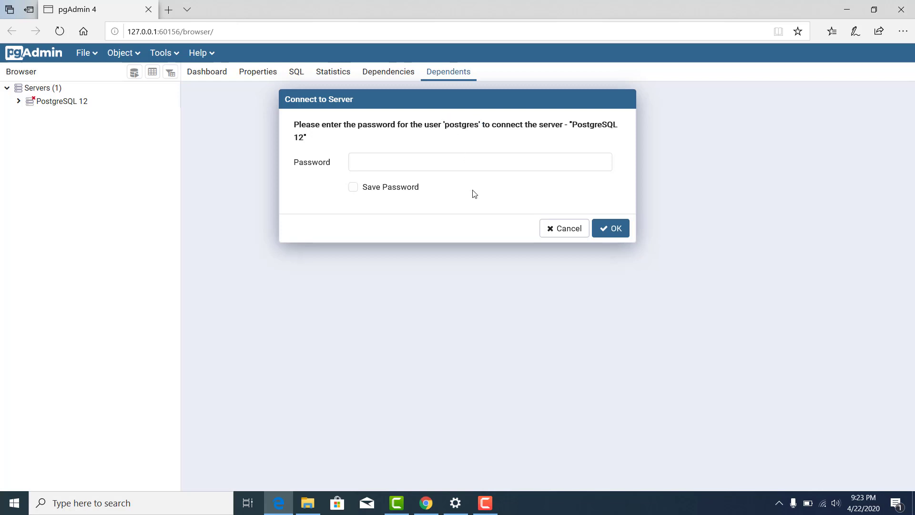
{"action": "left_click", "coordinate": [470, 163]}
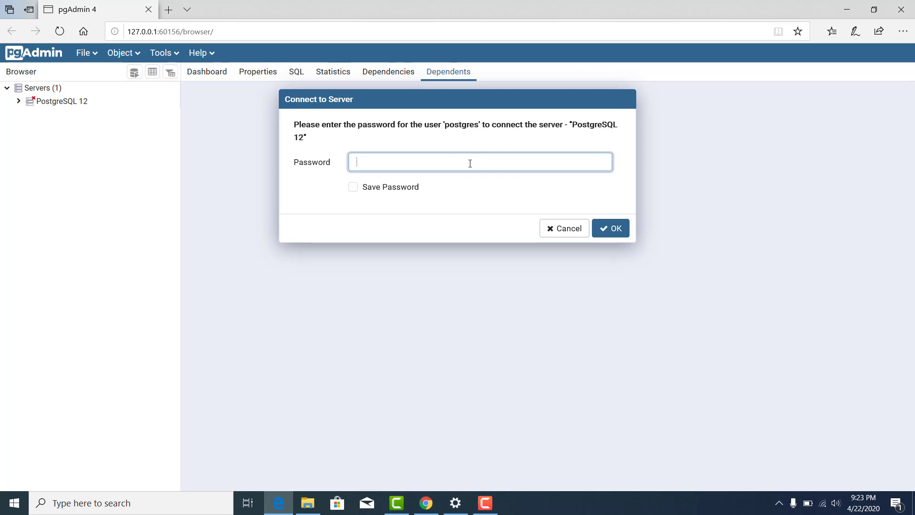
{"action": "type", "text": "1234"}
{"action": "left_click", "coordinate": [605, 233]}
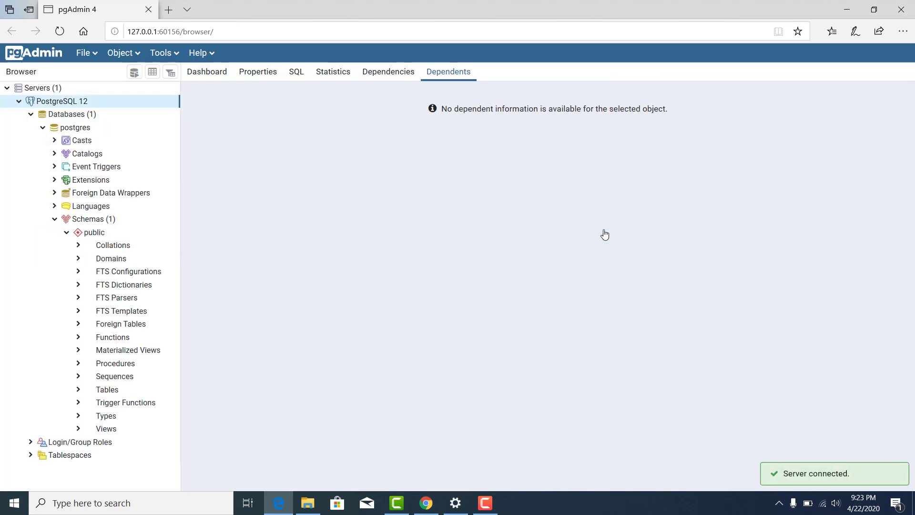
Expand the postgres database to view its Schemas, then collapse it again.
{"action": "left_click", "coordinate": [43, 128]}
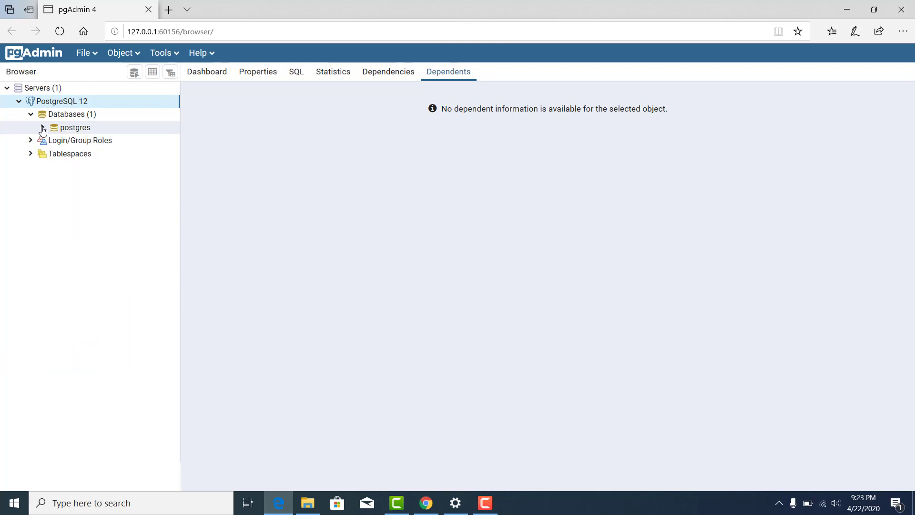
{"action": "left_click", "coordinate": [43, 129]}
{"action": "left_click", "coordinate": [42, 128]}
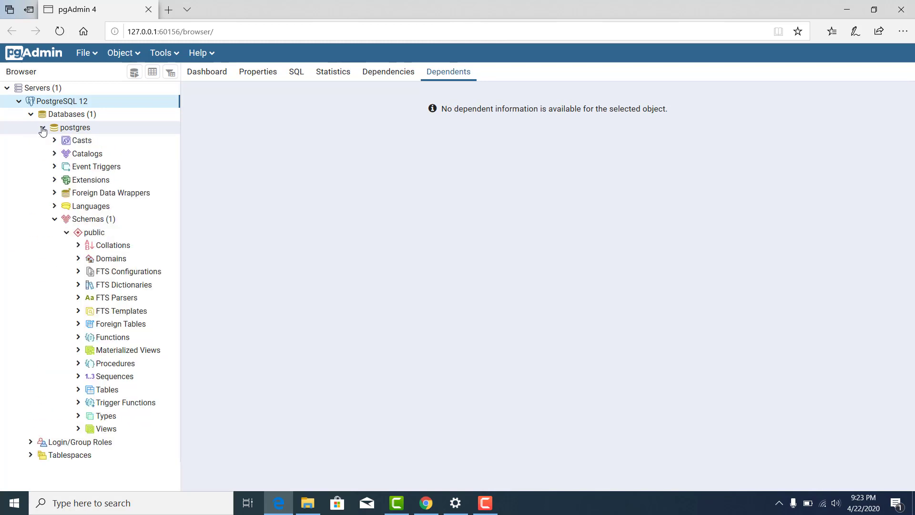
{"action": "left_click", "coordinate": [55, 219]}
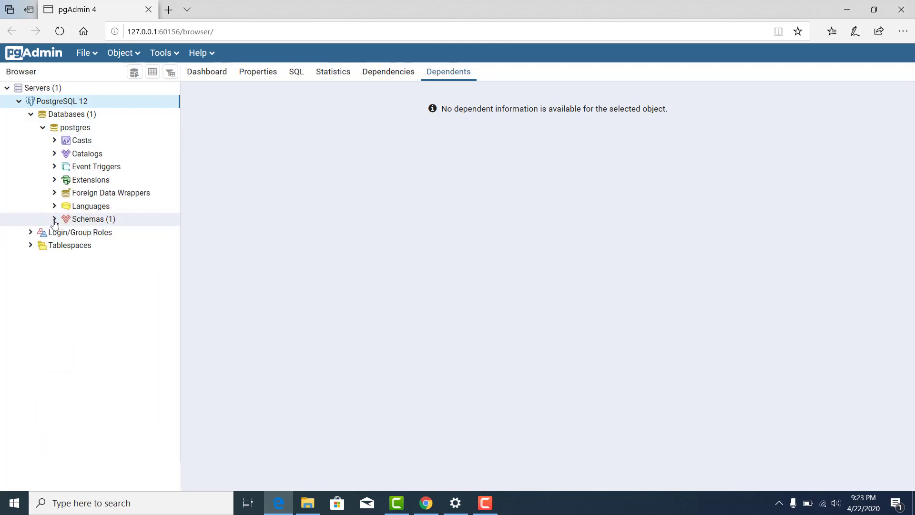
{"action": "left_click", "coordinate": [42, 127]}
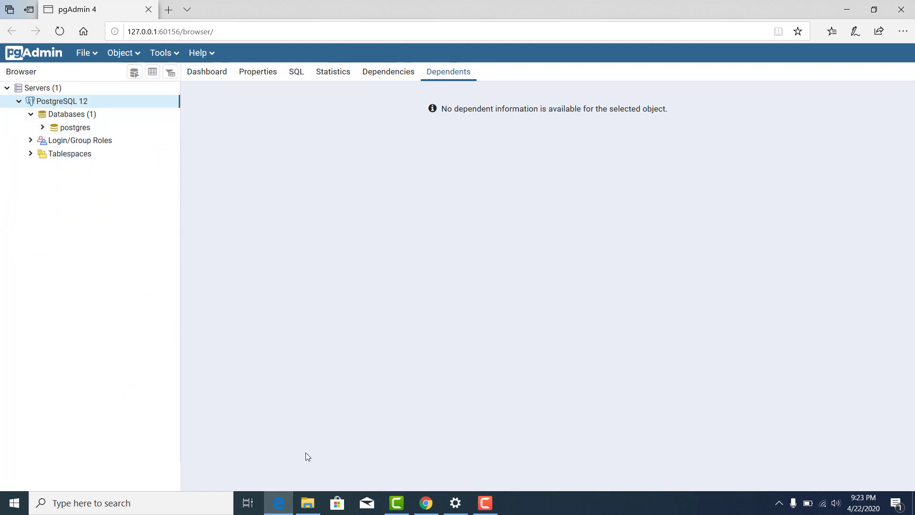
Drag the sql_tuning archive icon to the top of the desktop.
{"action": "mouse_move", "coordinate": [428, 513]}
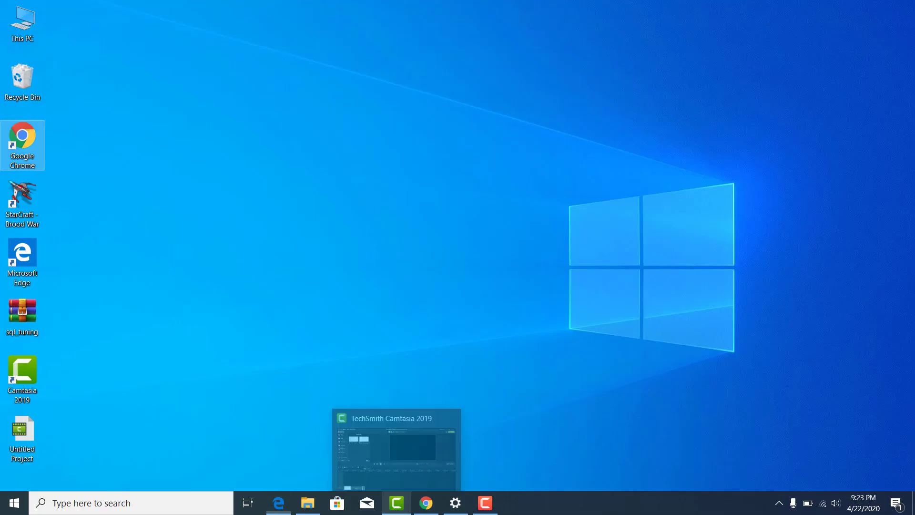
{"action": "left_click", "coordinate": [341, 192]}
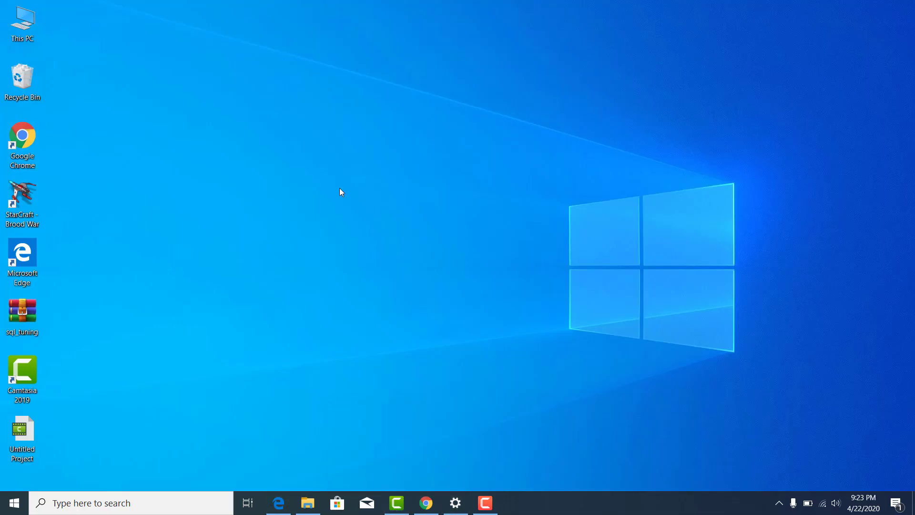
{"action": "left_click_drag", "start_coordinate": [22, 315], "coordinate": [227, 43]}
{"action": "left_click", "coordinate": [271, 82]}
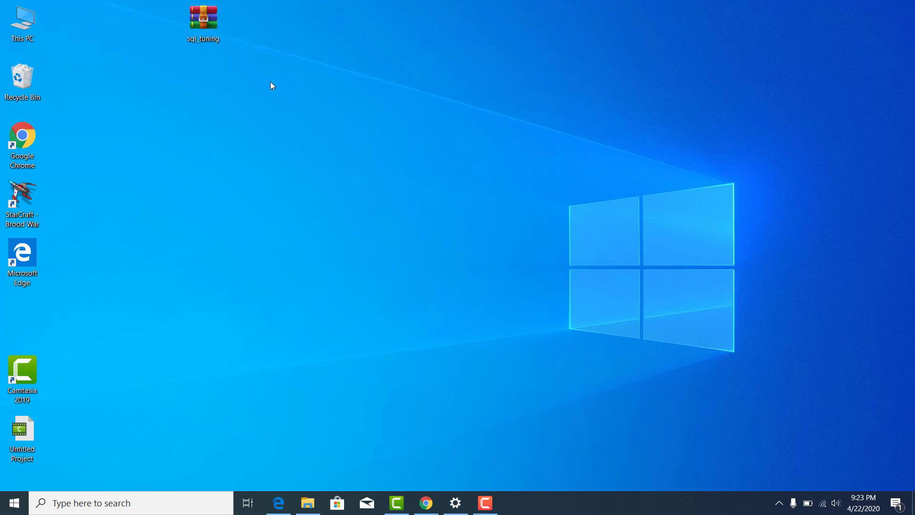
{"action": "left_click", "coordinate": [200, 28]}
{"action": "left_click", "coordinate": [282, 74]}
Switch back to pgAdmin and select the postgres database.
{"action": "left_click", "coordinate": [426, 503]}
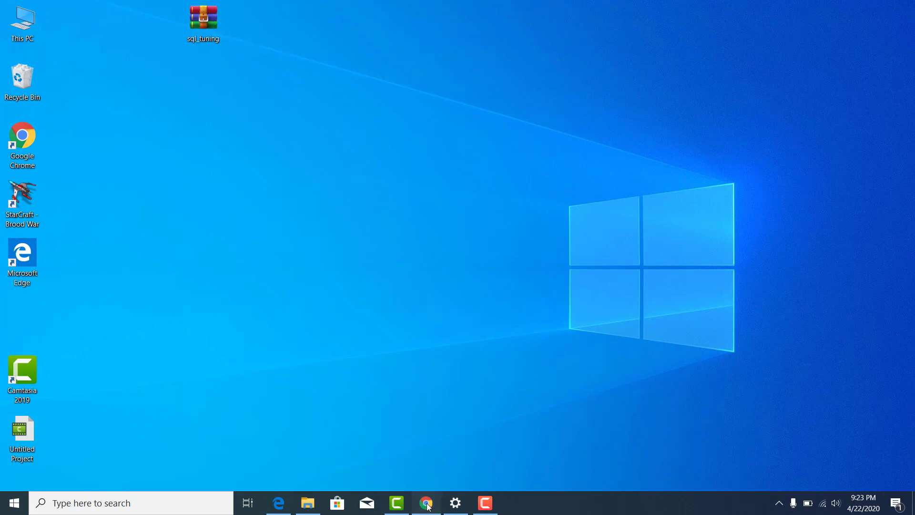
{"action": "left_click", "coordinate": [278, 503]}
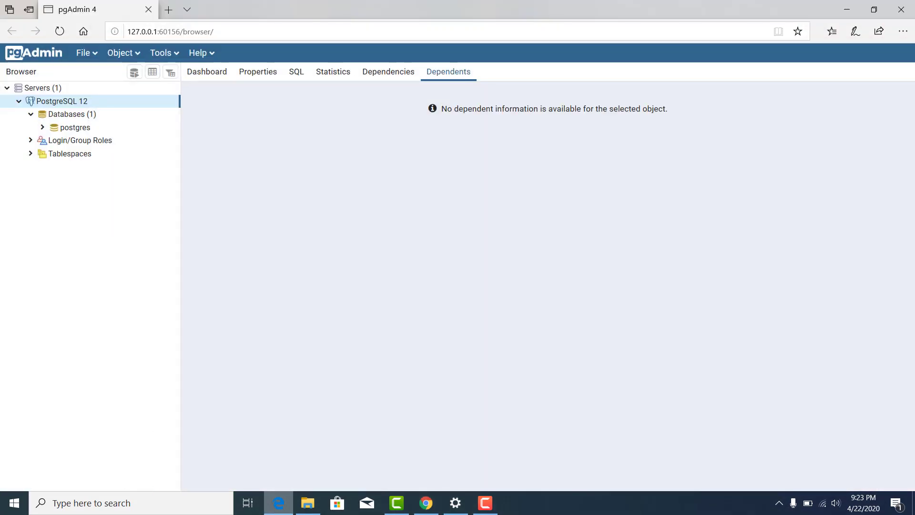
{"action": "left_click", "coordinate": [78, 129]}
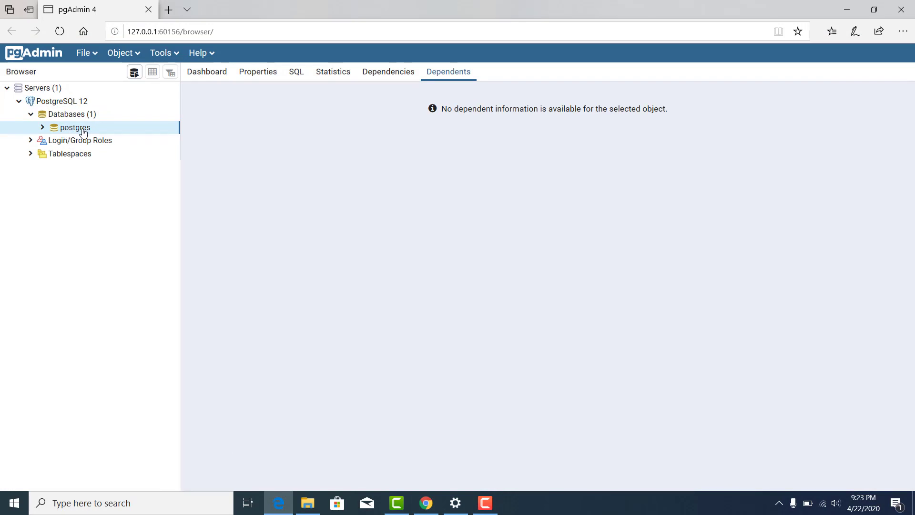
Choose Restore... on the postgres database and browse for the backup file beside Filename.
{"action": "right_click", "coordinate": [75, 132]}
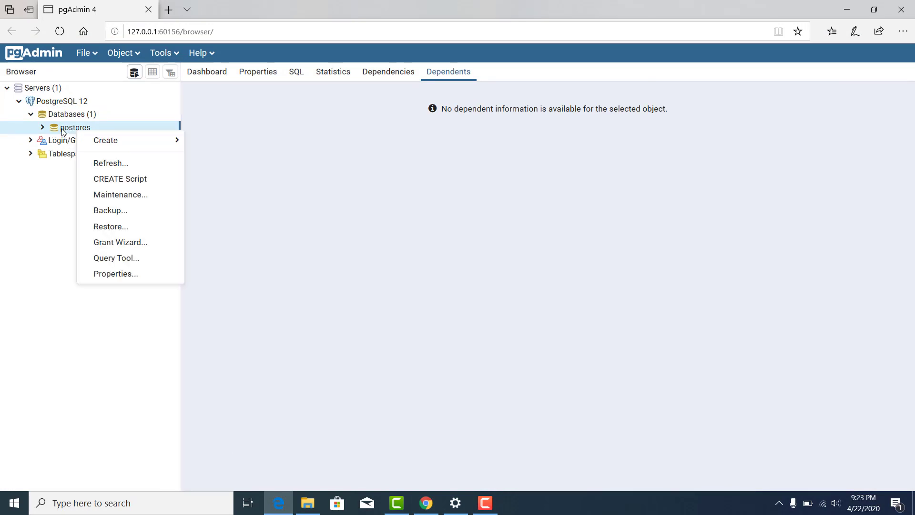
{"action": "left_click", "coordinate": [112, 227]}
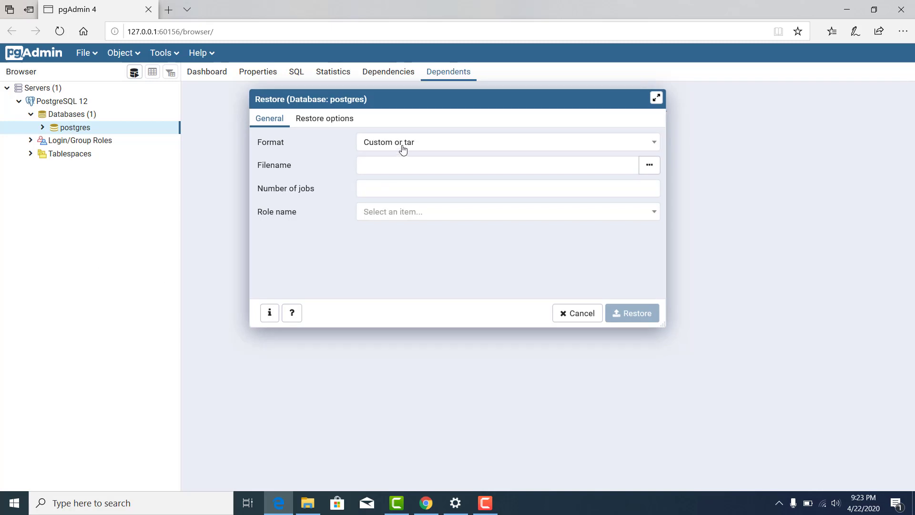
{"action": "left_click", "coordinate": [652, 171]}
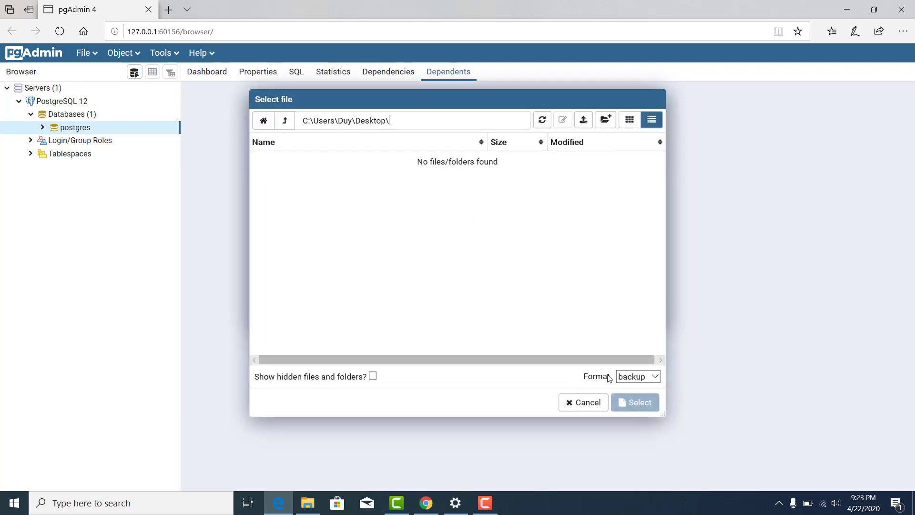
Set the file browser's format filter to All Files.
{"action": "left_click", "coordinate": [633, 376]}
{"action": "left_click", "coordinate": [639, 366]}
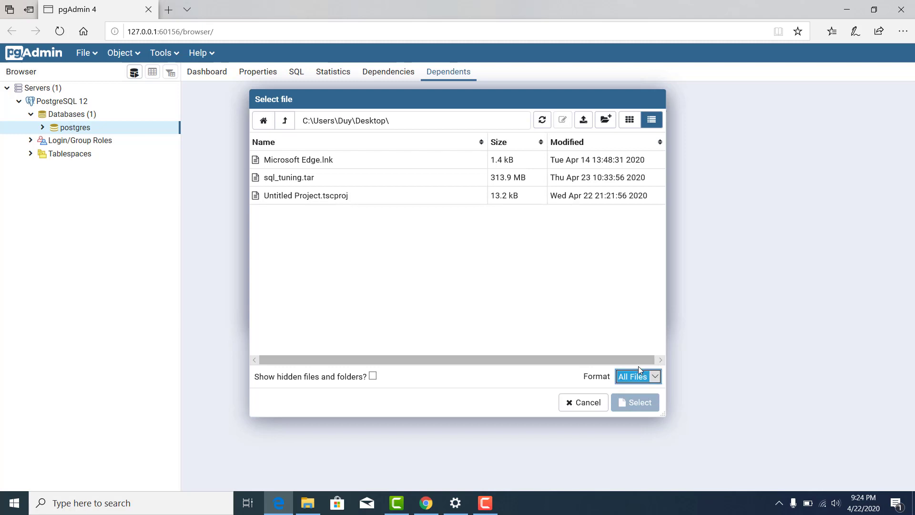
{"action": "left_click", "coordinate": [461, 278]}
Browse from drive C: through Users to the user's Desktop and select sql_tuning.tar.
{"action": "left_click", "coordinate": [268, 128]}
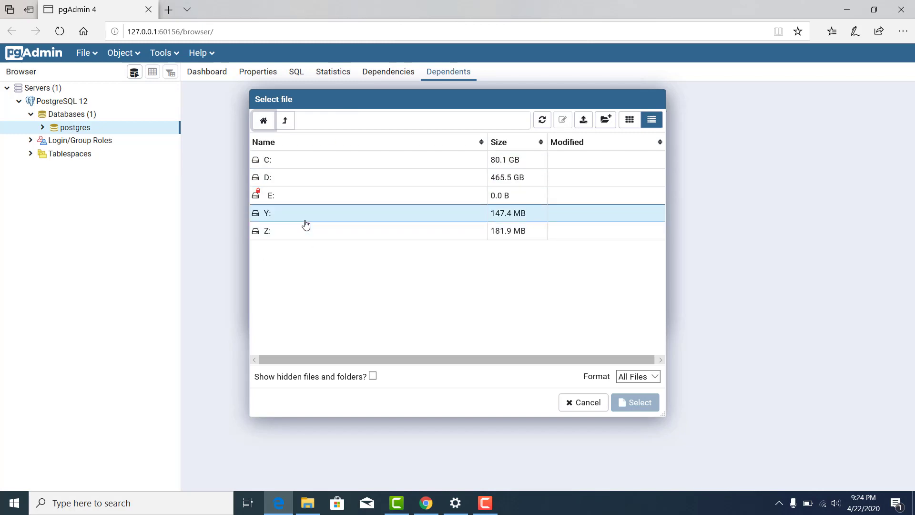
{"action": "double_click", "coordinate": [290, 165]}
{"action": "left_click", "coordinate": [285, 120]}
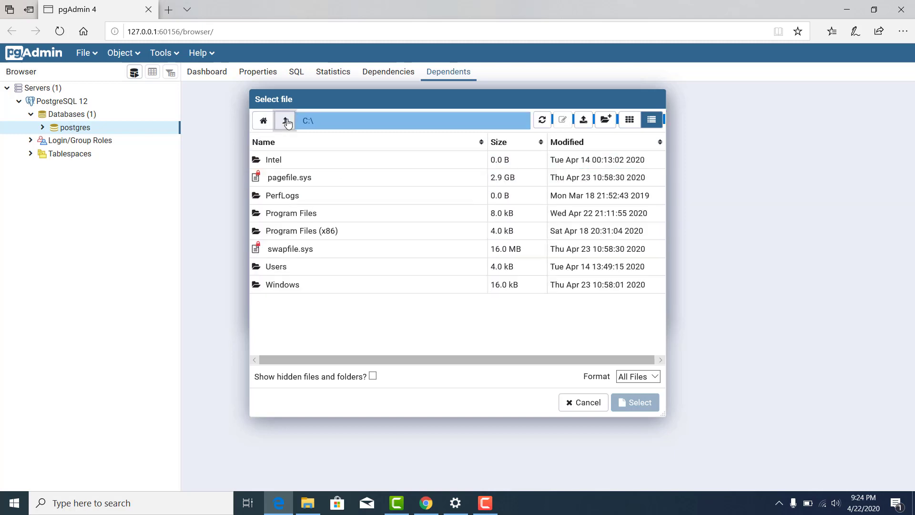
{"action": "left_click", "coordinate": [302, 265]}
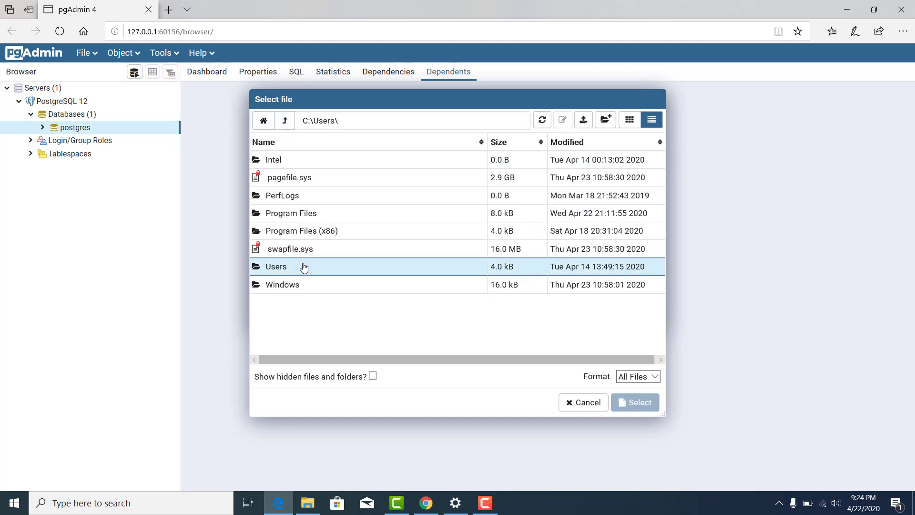
{"action": "double_click", "coordinate": [371, 275]}
{"action": "double_click", "coordinate": [296, 166]}
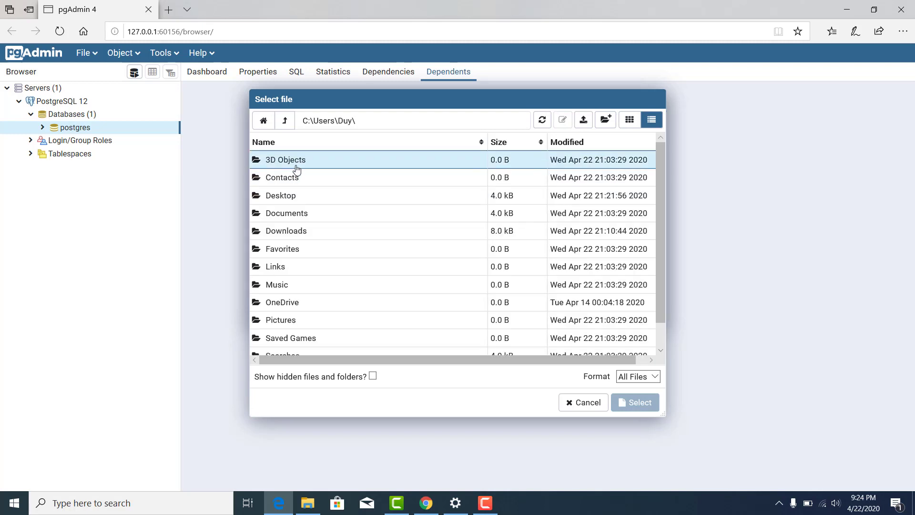
{"action": "double_click", "coordinate": [302, 196]}
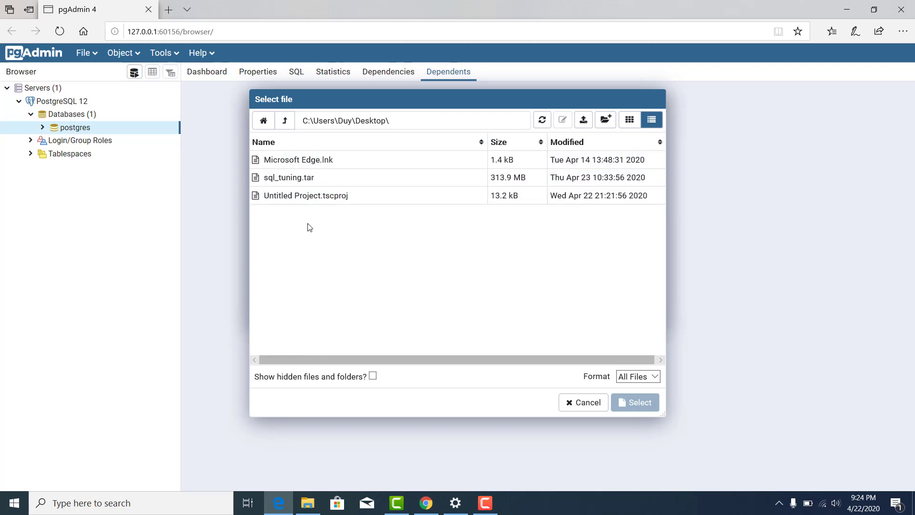
{"action": "left_click", "coordinate": [329, 182]}
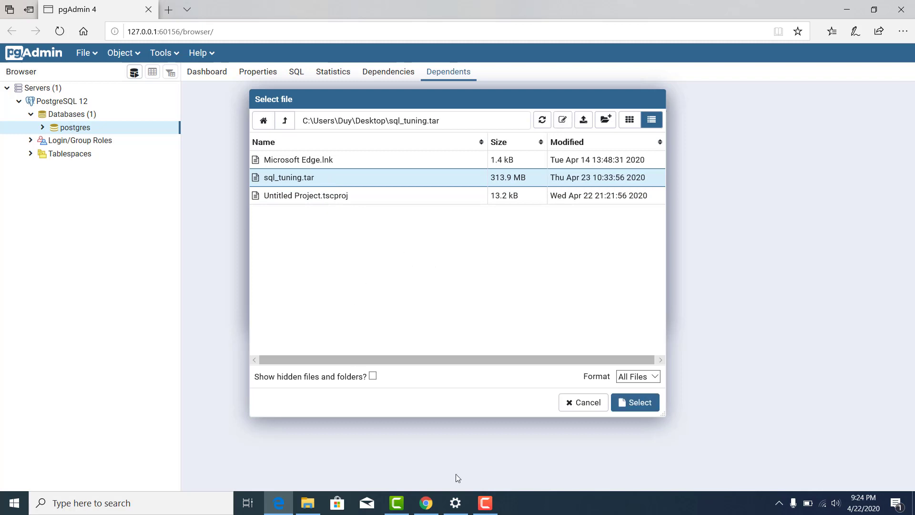
{"action": "left_click", "coordinate": [639, 403]}
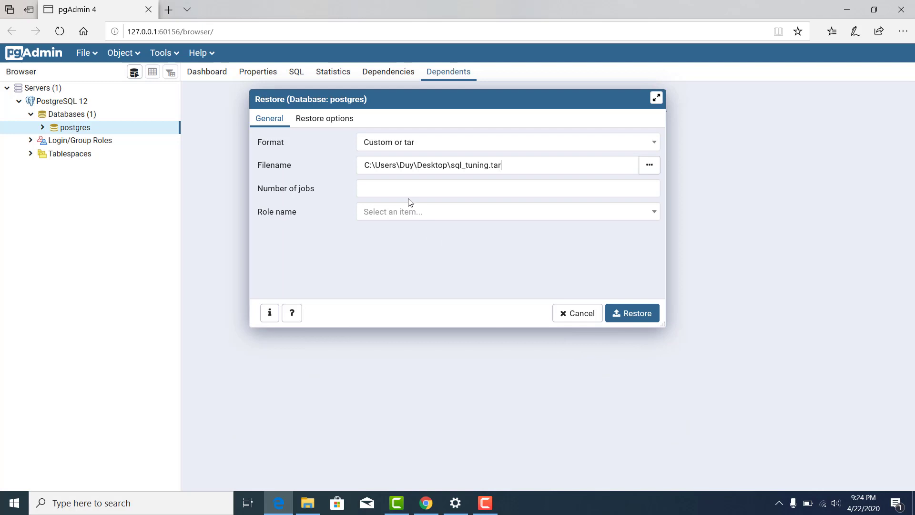
Run the sql_tuning.tar restore into postgres and dismiss the 'Successfully completed' notice.
{"action": "left_click", "coordinate": [625, 314]}
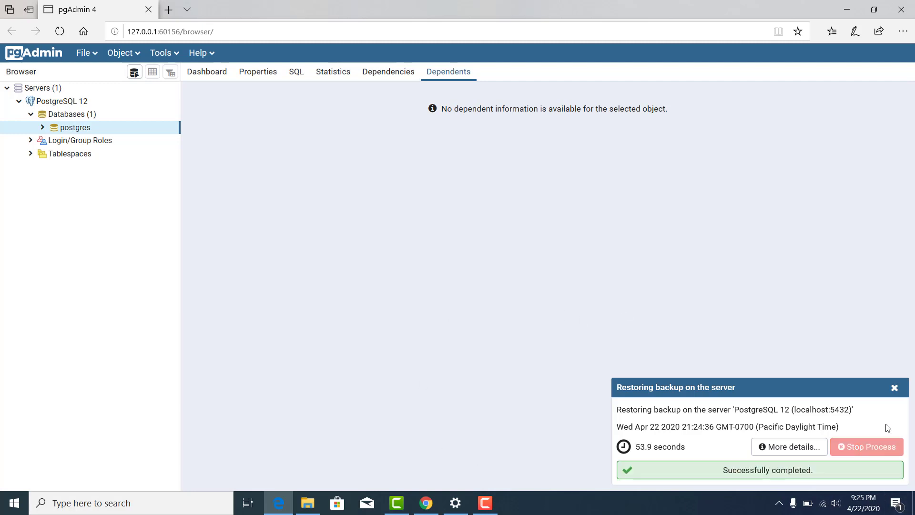
{"action": "left_click", "coordinate": [894, 389]}
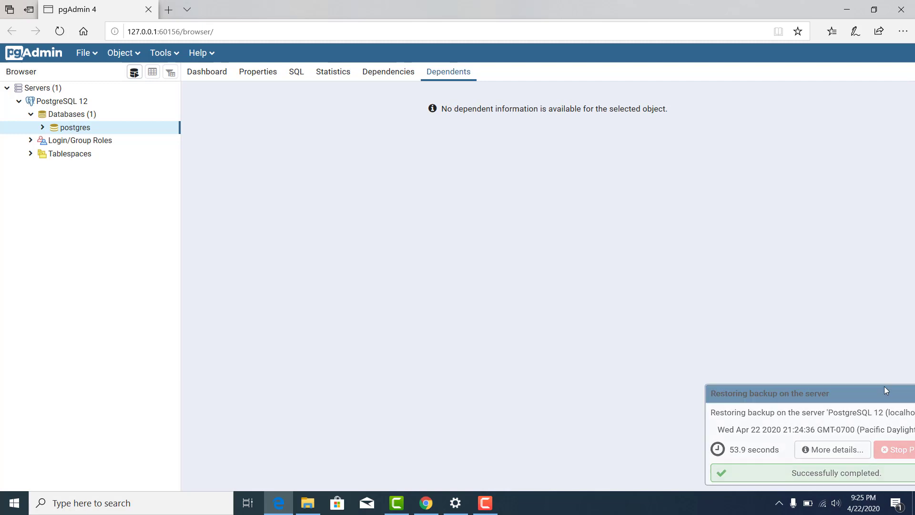
Expand postgres > Schemas > public > Tables and widen the Browser panel.
{"action": "left_click", "coordinate": [42, 128]}
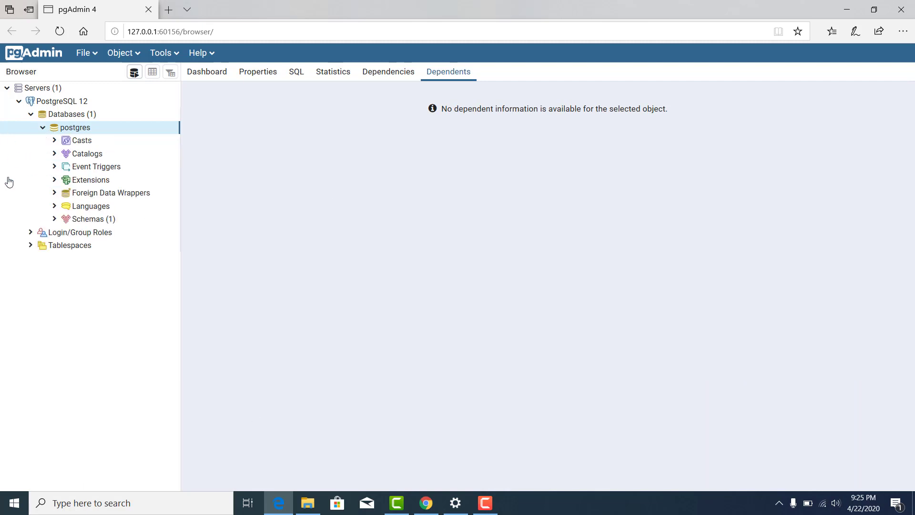
{"action": "left_click", "coordinate": [55, 220]}
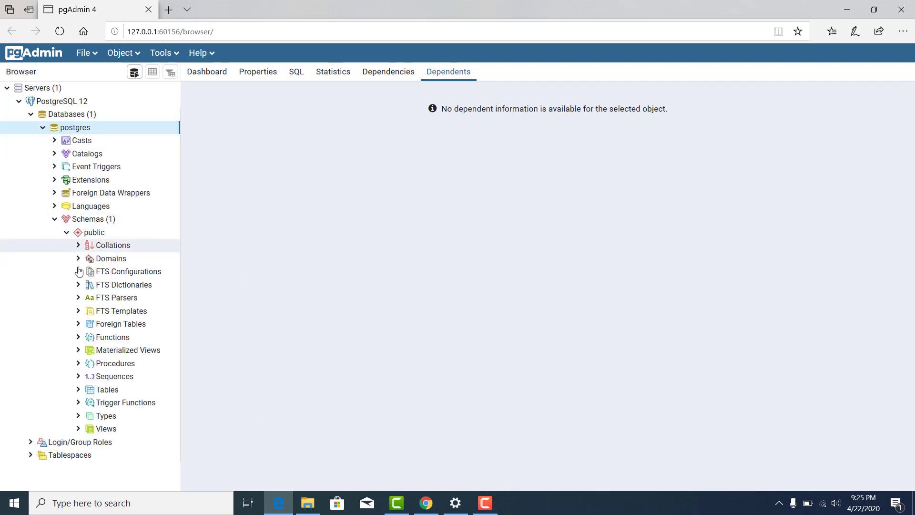
{"action": "left_click", "coordinate": [79, 390]}
{"action": "scroll", "coordinate": [174, 420], "scroll_direction": "down", "scroll_amount": 1}
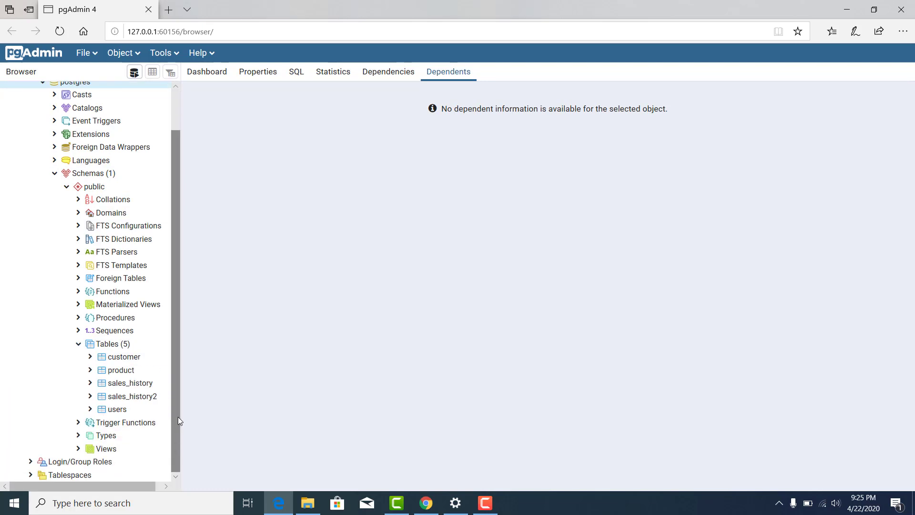
{"action": "left_click_drag", "start_coordinate": [180, 416], "coordinate": [227, 411]}
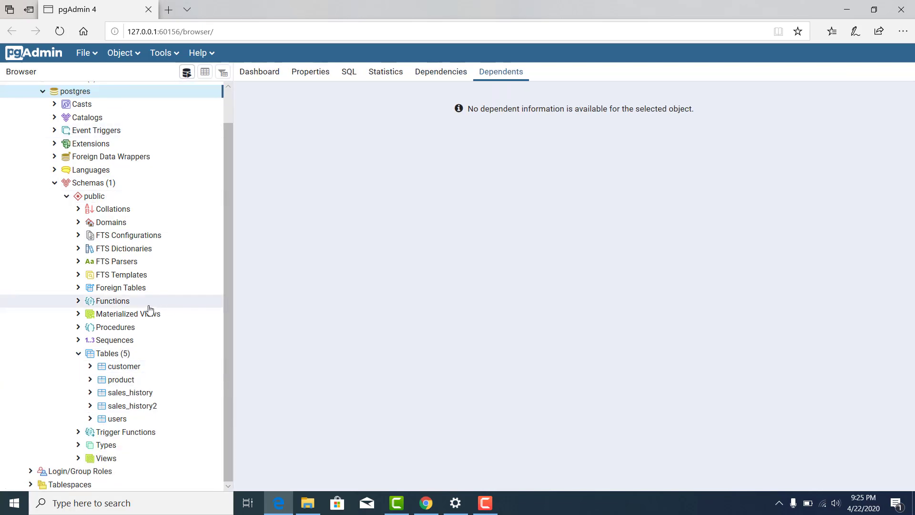
{"action": "scroll", "coordinate": [149, 311], "scroll_direction": "up", "scroll_amount": 1}
{"action": "scroll", "coordinate": [145, 317], "scroll_direction": "down", "scroll_amount": 1}
Check the Dependents of the customer and product tables, then bring up customer's context menu.
{"action": "left_click", "coordinate": [139, 371]}
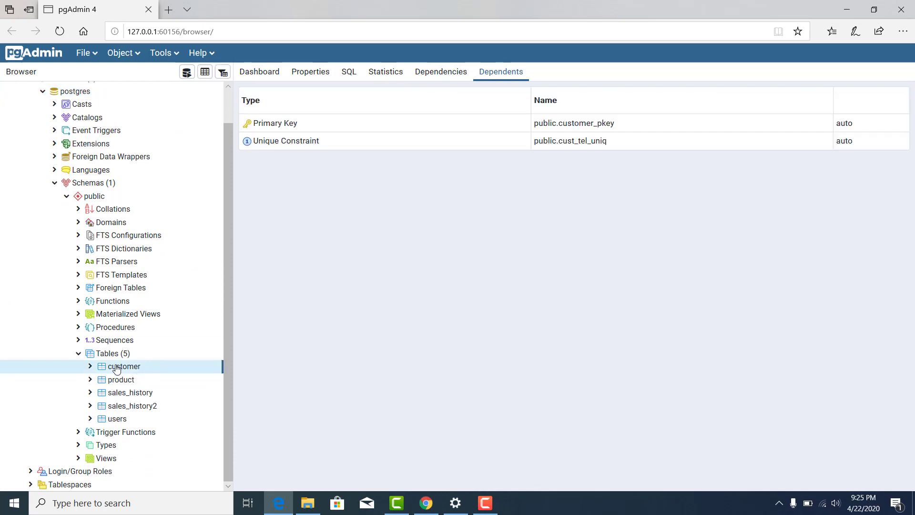
{"action": "right_click", "coordinate": [125, 370]}
{"action": "left_click", "coordinate": [122, 378]}
{"action": "left_click", "coordinate": [121, 380]}
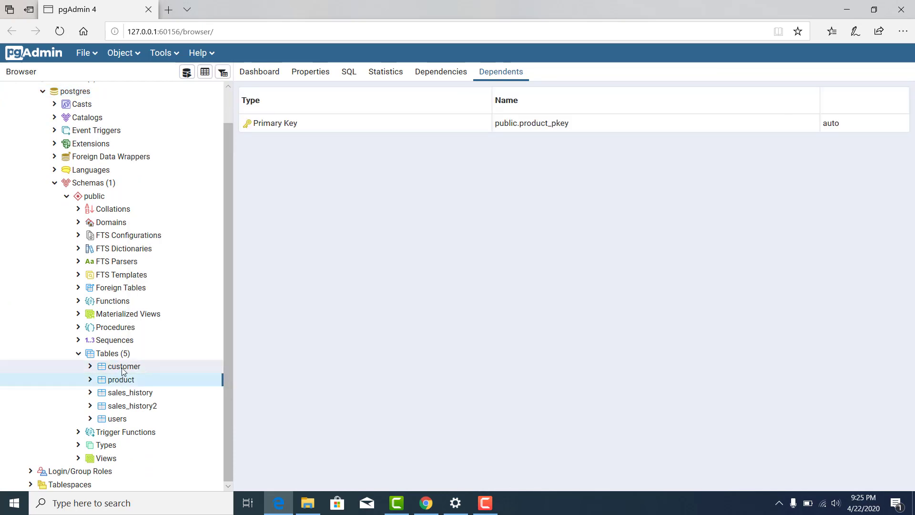
{"action": "left_click", "coordinate": [118, 367]}
{"action": "right_click", "coordinate": [117, 368]}
View all rows of customer, then view the users table's 3000000 rows and close that tab.
{"action": "mouse_move", "coordinate": [205, 324]}
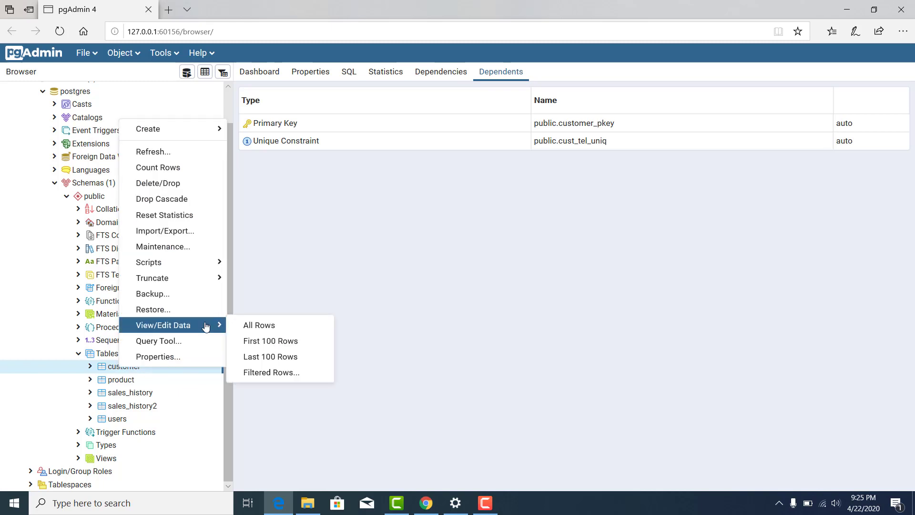
{"action": "left_click", "coordinate": [258, 326]}
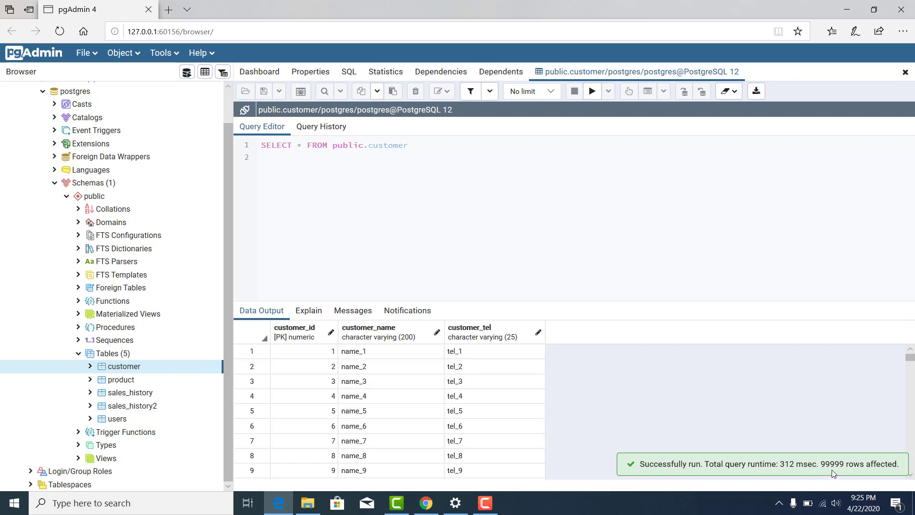
{"action": "left_click", "coordinate": [115, 419]}
{"action": "right_click", "coordinate": [115, 419]}
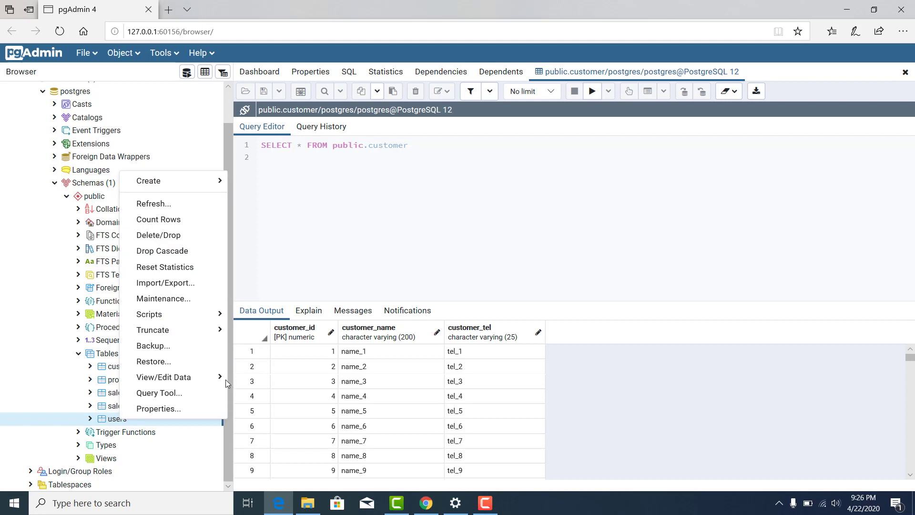
{"action": "mouse_move", "coordinate": [222, 377]}
{"action": "left_click", "coordinate": [250, 378]}
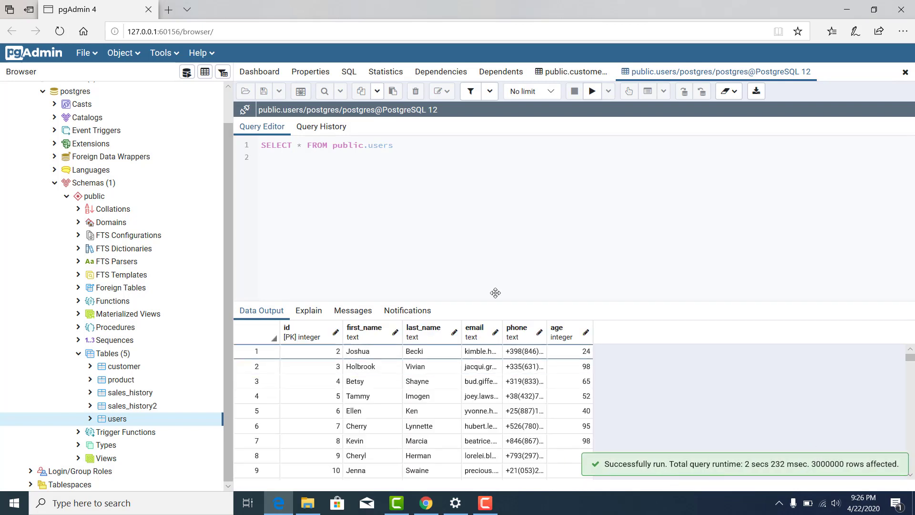
{"action": "left_click_drag", "start_coordinate": [510, 301], "coordinate": [508, 229]}
{"action": "scroll", "coordinate": [515, 343], "scroll_direction": "down", "scroll_amount": 2}
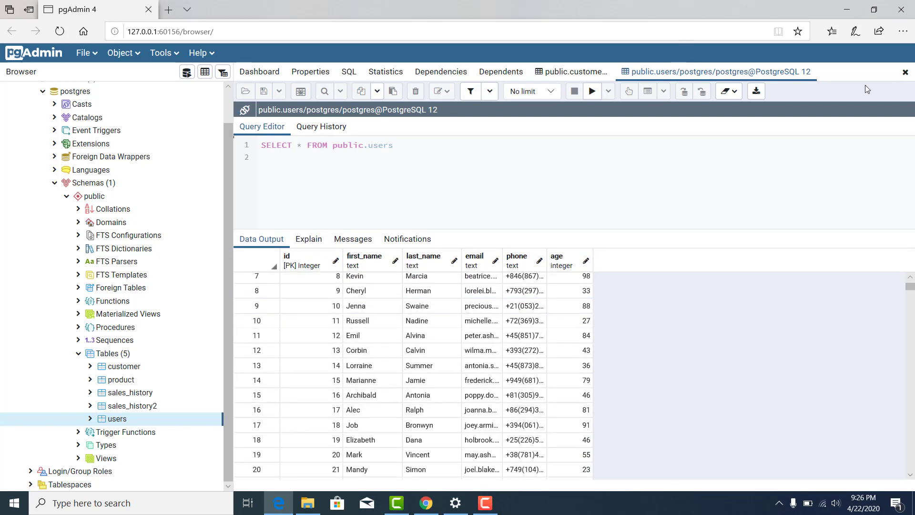
{"action": "left_click", "coordinate": [905, 72]}
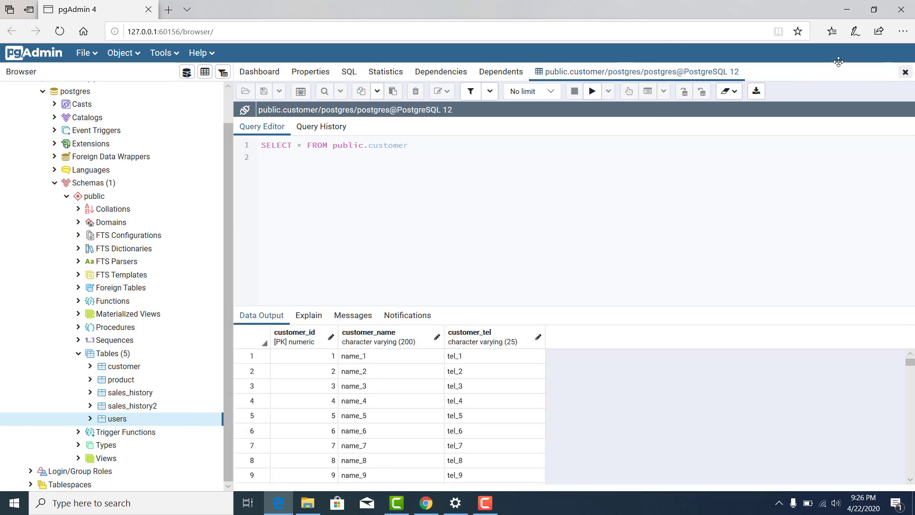
View all 999900 rows of the sales_history table.
{"action": "right_click", "coordinate": [145, 393]}
{"action": "mouse_move", "coordinate": [238, 354]}
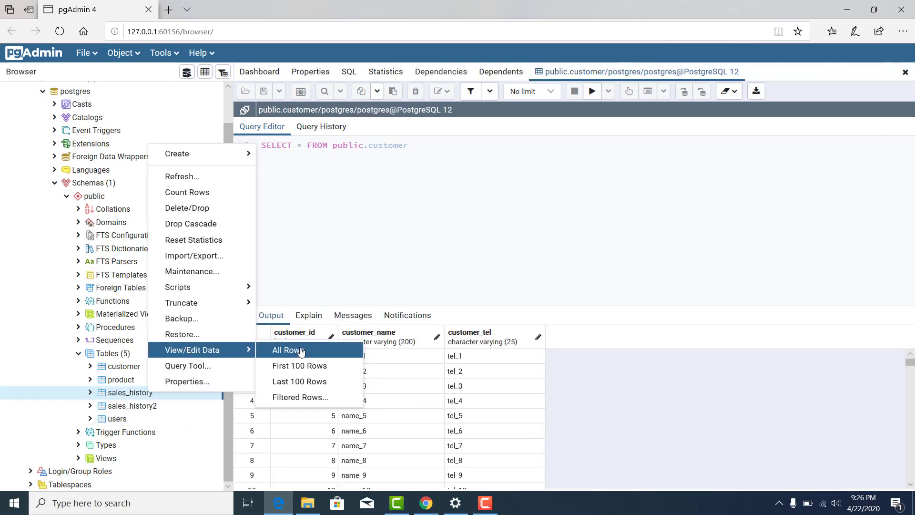
{"action": "left_click", "coordinate": [288, 349]}
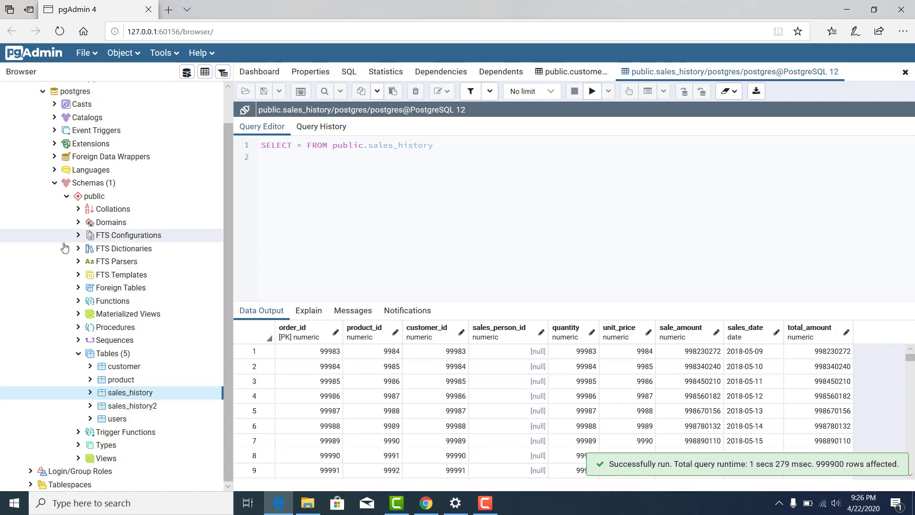
Collapse the postgres database tree and close the sales_history and customer data tabs.
{"action": "left_click", "coordinate": [53, 184]}
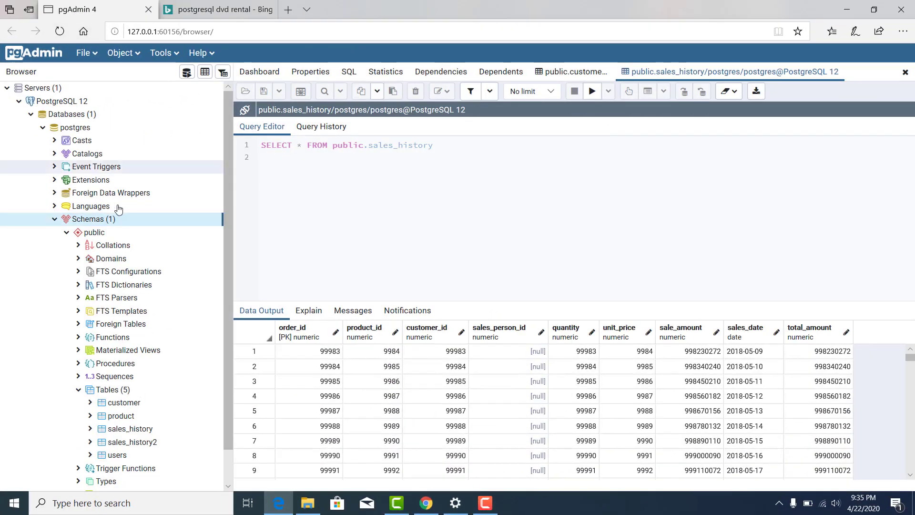
{"action": "left_click", "coordinate": [42, 128]}
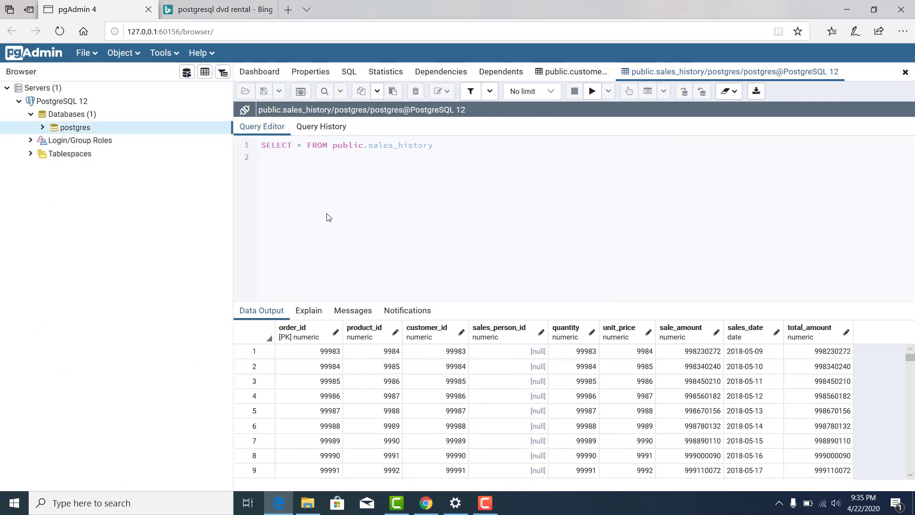
{"action": "left_click", "coordinate": [905, 72]}
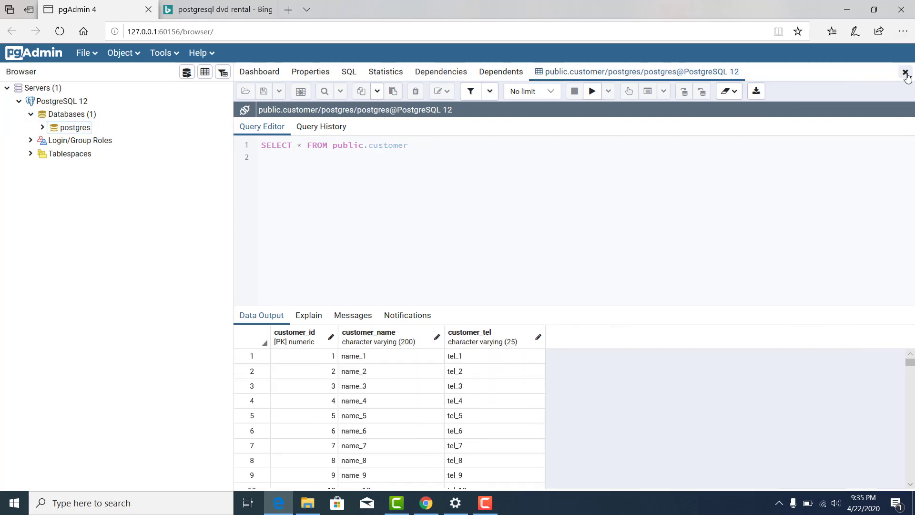
{"action": "left_click", "coordinate": [906, 72]}
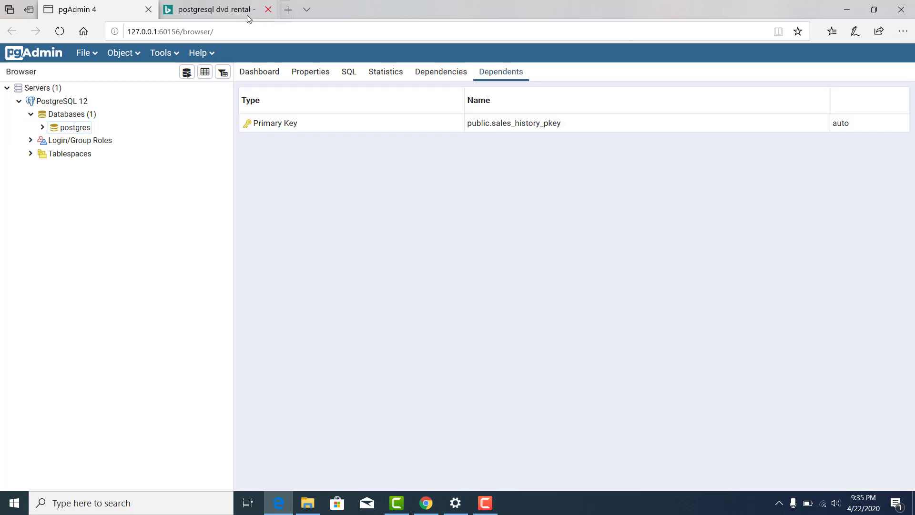
From the Bing 'postgresql dvd rental' results, open 'PostgreSQL Sample Database - PostgreSQL Tutorial'.
{"action": "left_click", "coordinate": [226, 8]}
{"action": "left_click", "coordinate": [120, 72]}
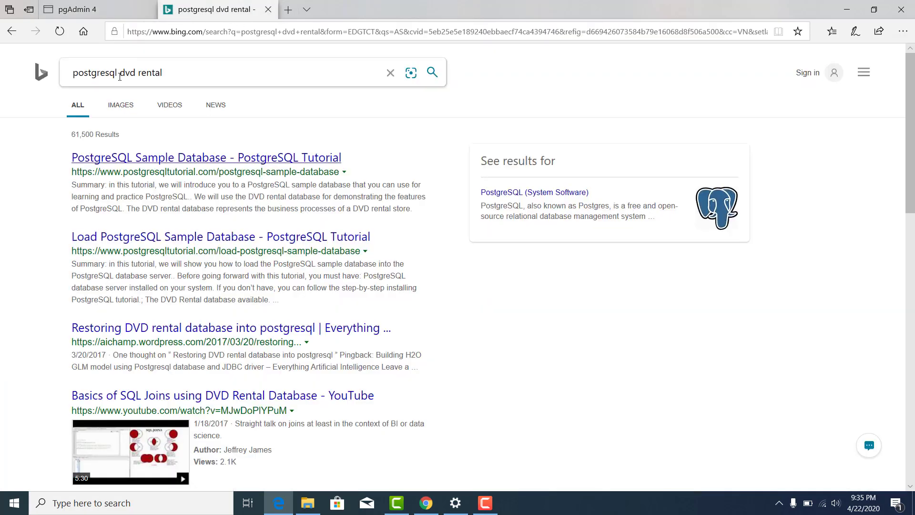
{"action": "left_click_drag", "start_coordinate": [119, 72], "coordinate": [182, 76]}
{"action": "left_click", "coordinate": [26, 219]}
{"action": "left_click", "coordinate": [159, 74]}
{"action": "left_click", "coordinate": [6, 262]}
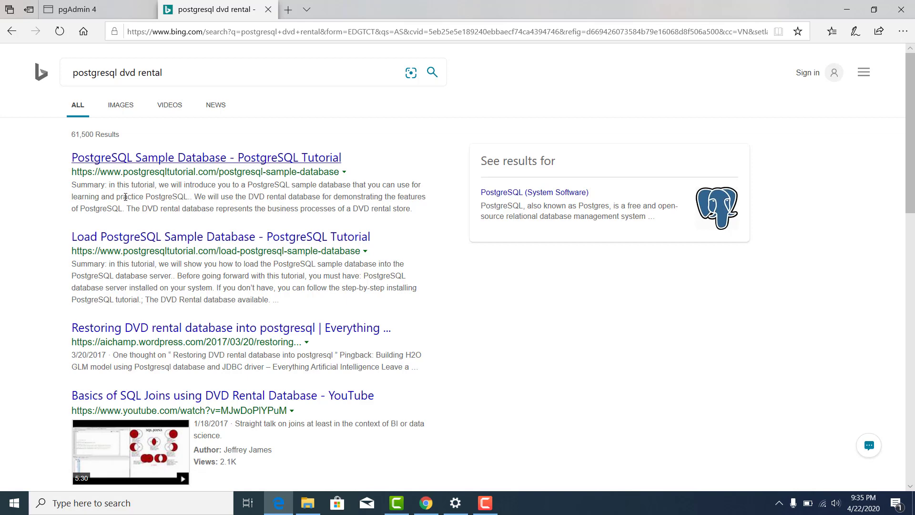
{"action": "left_click", "coordinate": [220, 160]}
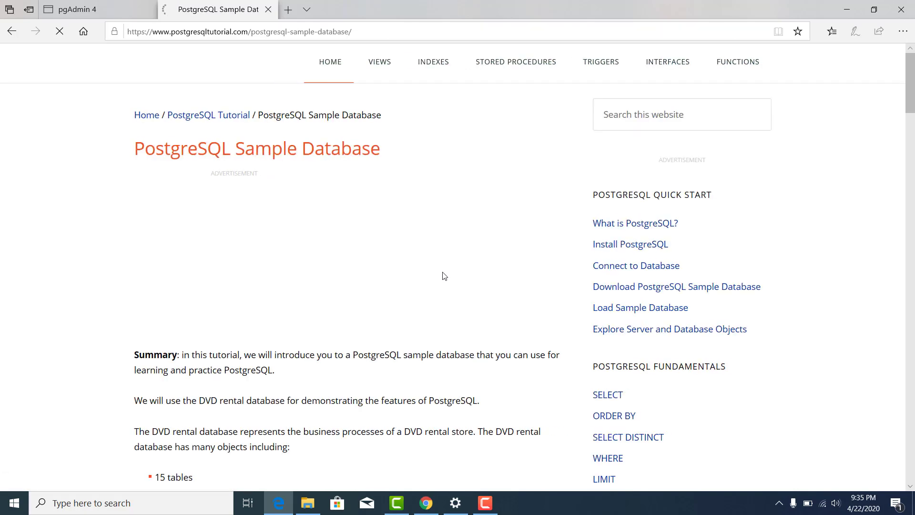
Scroll to 'Download PostgreSQL sample database' and download the DVD Rental sample as dvdrental.zip.
{"action": "scroll", "coordinate": [139, 256], "scroll_direction": "down", "scroll_amount": 12}
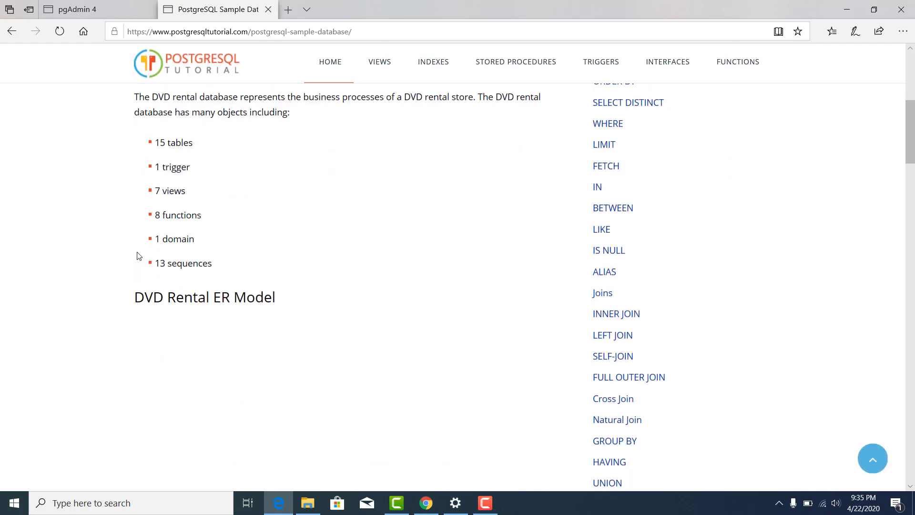
{"action": "scroll", "coordinate": [139, 256], "scroll_direction": "down", "scroll_amount": 10}
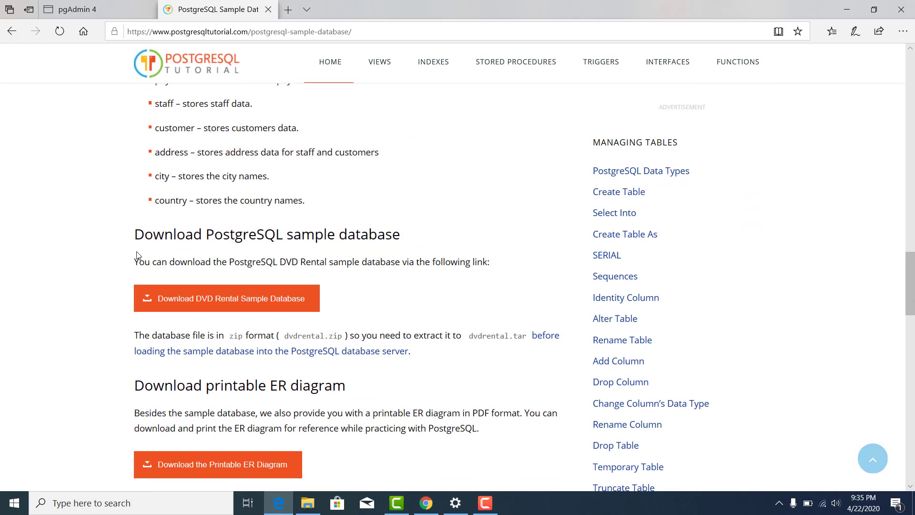
{"action": "scroll", "coordinate": [137, 253], "scroll_direction": "up", "scroll_amount": 4}
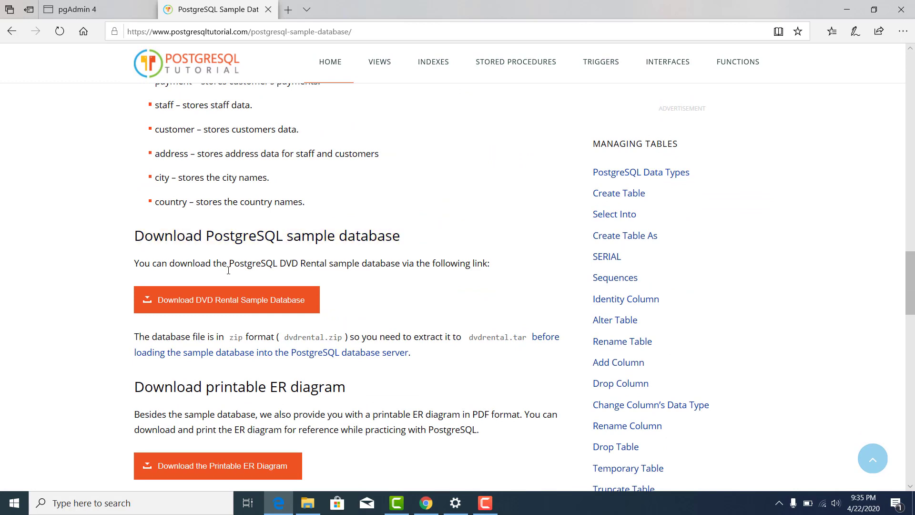
{"action": "left_click", "coordinate": [222, 300]}
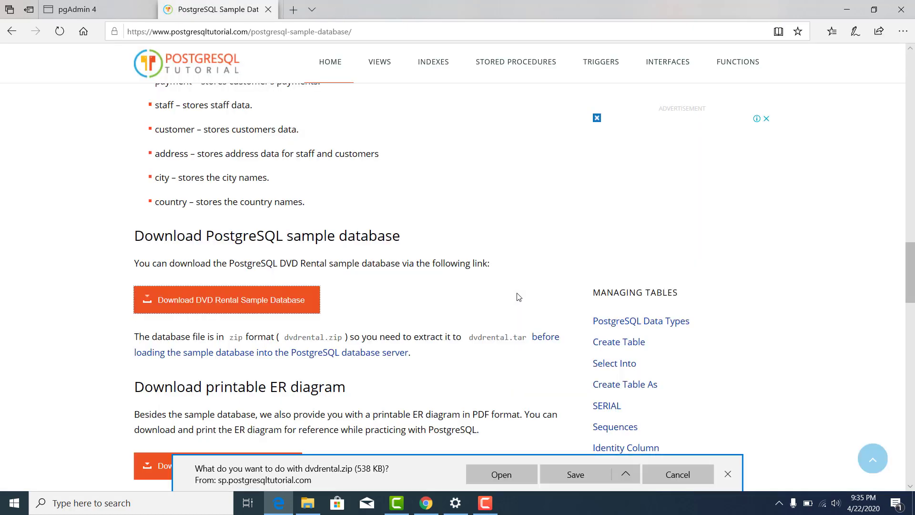